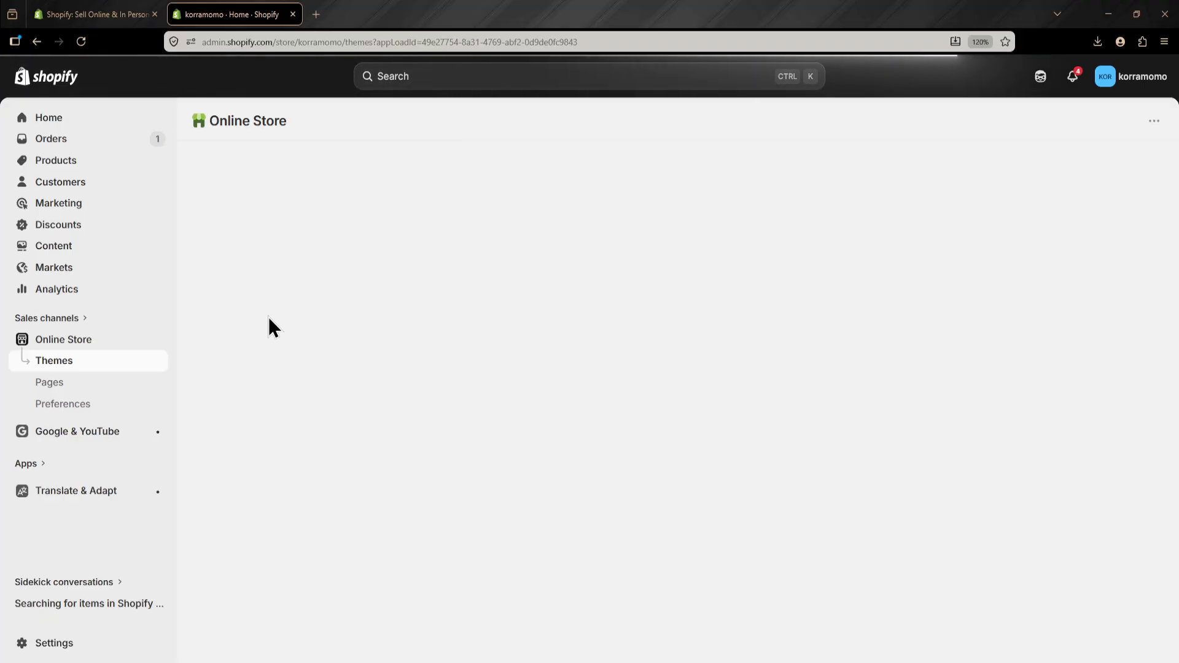
Open the Theme Store page of the Ritual theme from the popular free themes.
{"action": "middle_click", "coordinate": [285, 316]}
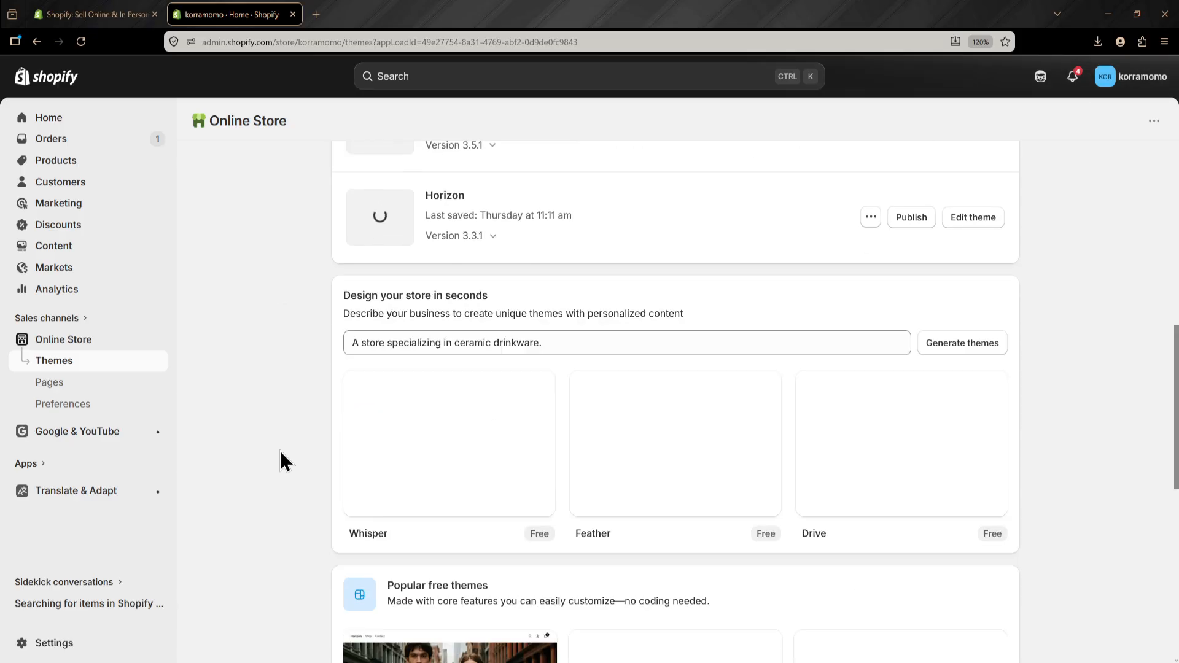
{"action": "middle_click", "coordinate": [280, 451]}
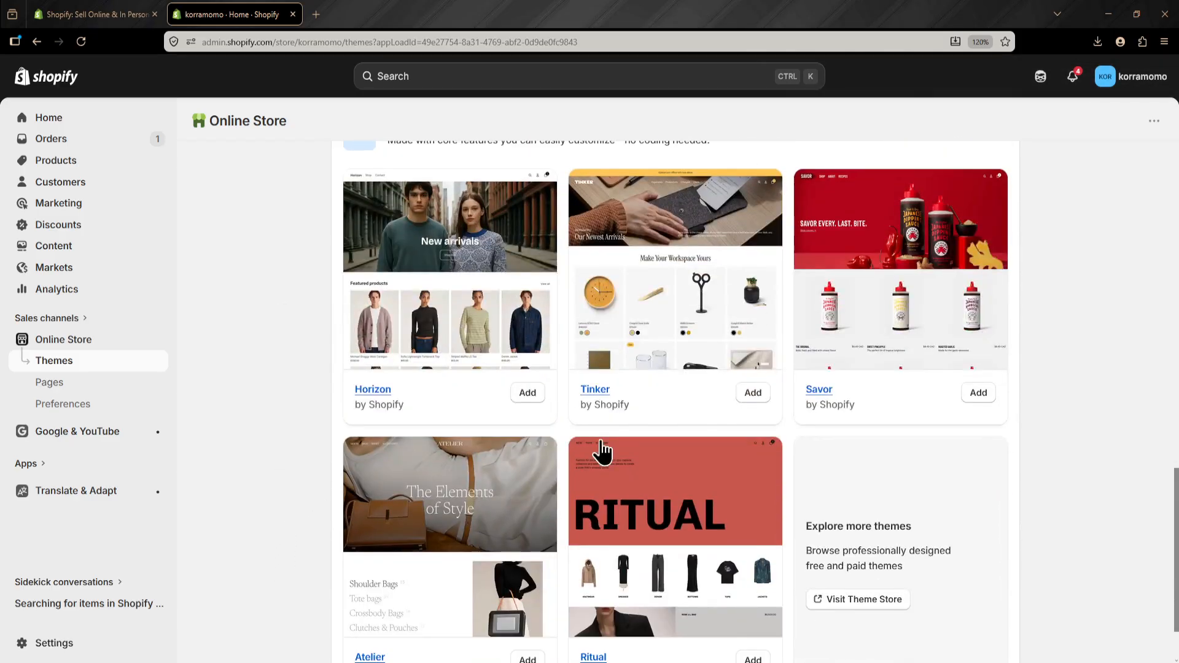
{"action": "left_click", "coordinate": [681, 485]}
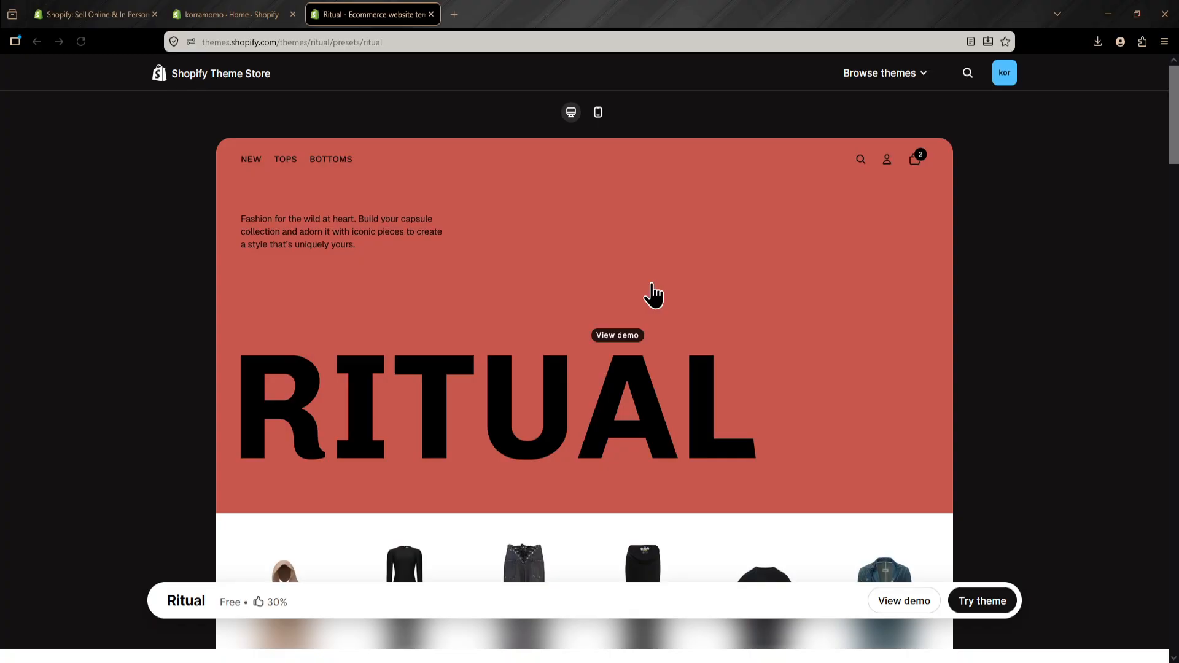
Browse all themes in the Theme Store and filter the list by the Free price.
{"action": "mouse_move", "coordinate": [875, 94]}
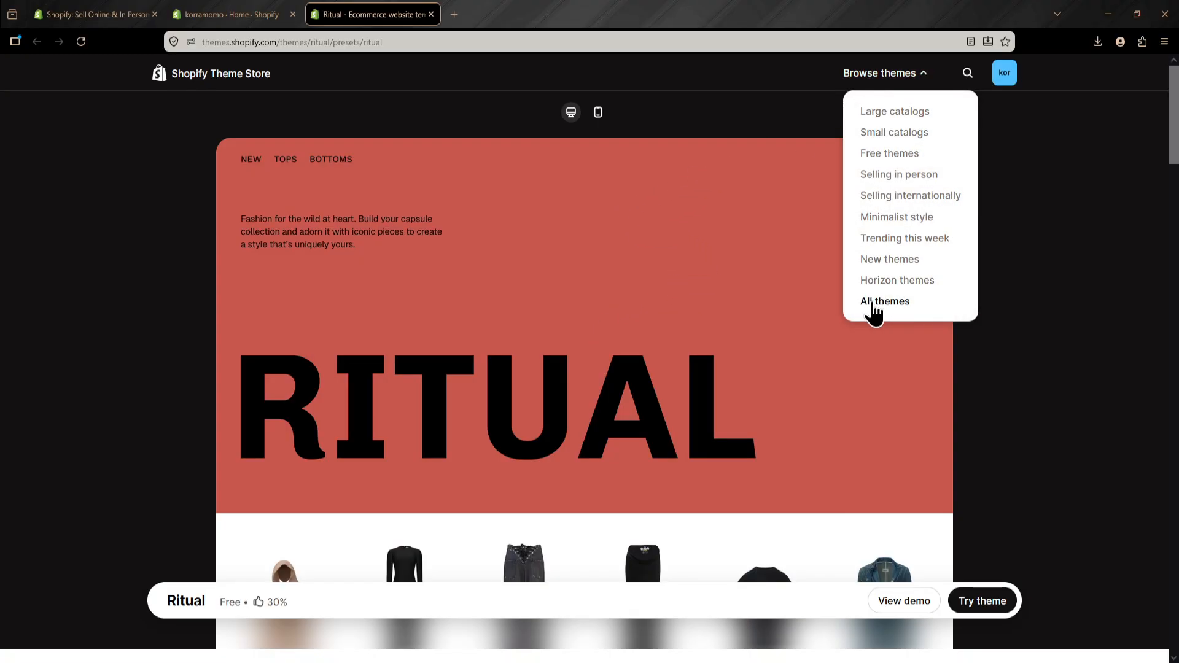
{"action": "left_click", "coordinate": [873, 302]}
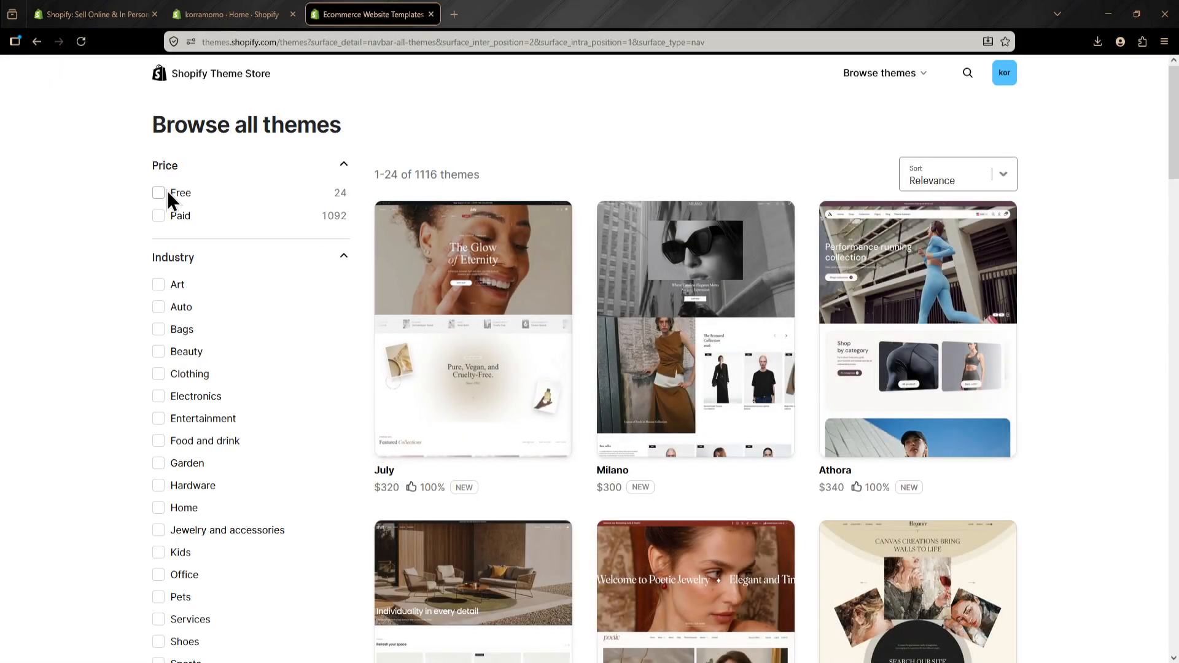
{"action": "left_click", "coordinate": [159, 193]}
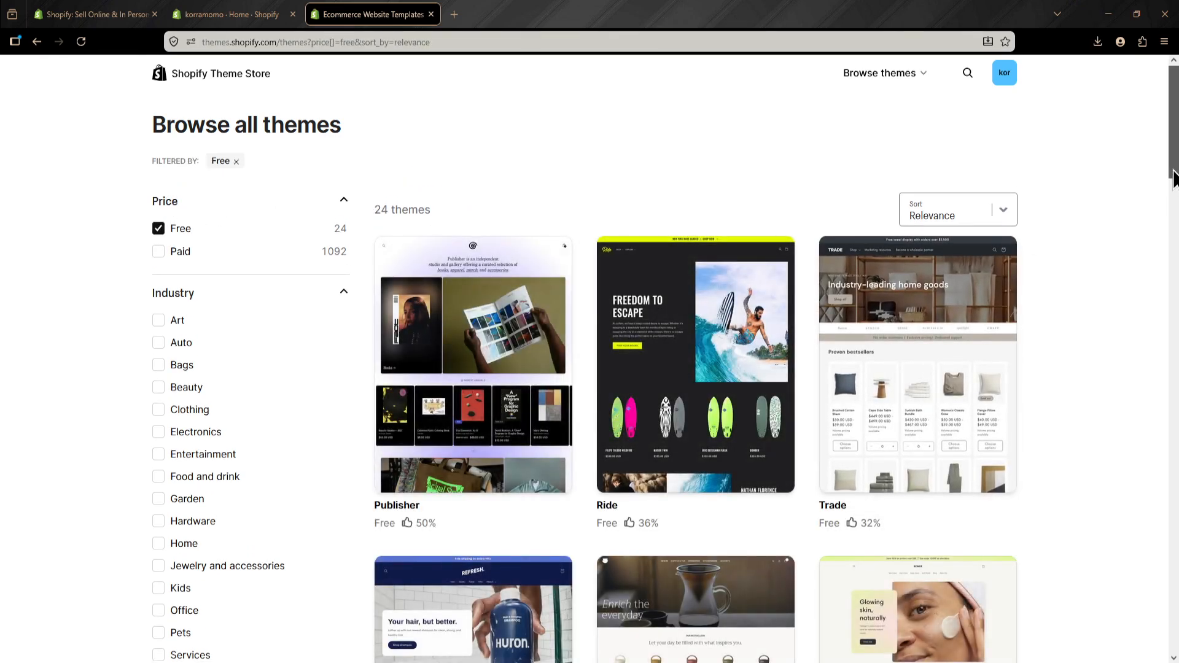
View the Trade theme's page from the free themes and return to the filtered list.
{"action": "mouse_move", "coordinate": [1173, 179]}
{"action": "left_mouse_down"}
{"action": "mouse_move", "coordinate": [1171, 316]}
{"action": "mouse_move", "coordinate": [1166, 197]}
{"action": "left_mouse_up"}
{"action": "left_click", "coordinate": [989, 261]}
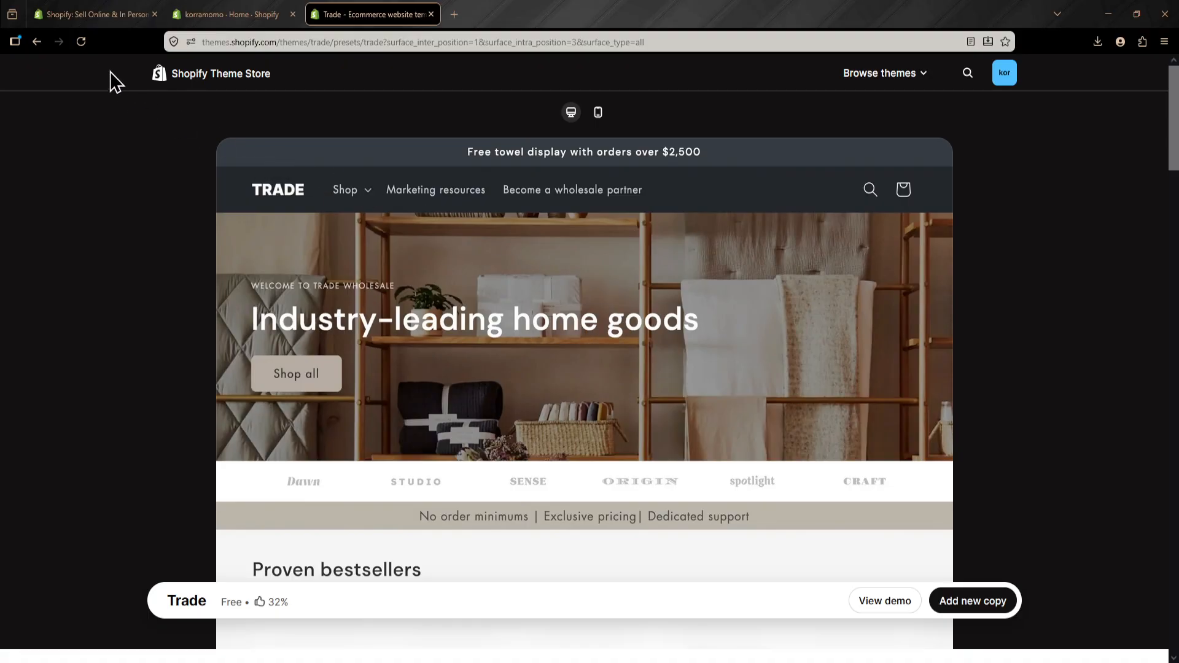
{"action": "left_click", "coordinate": [37, 42]}
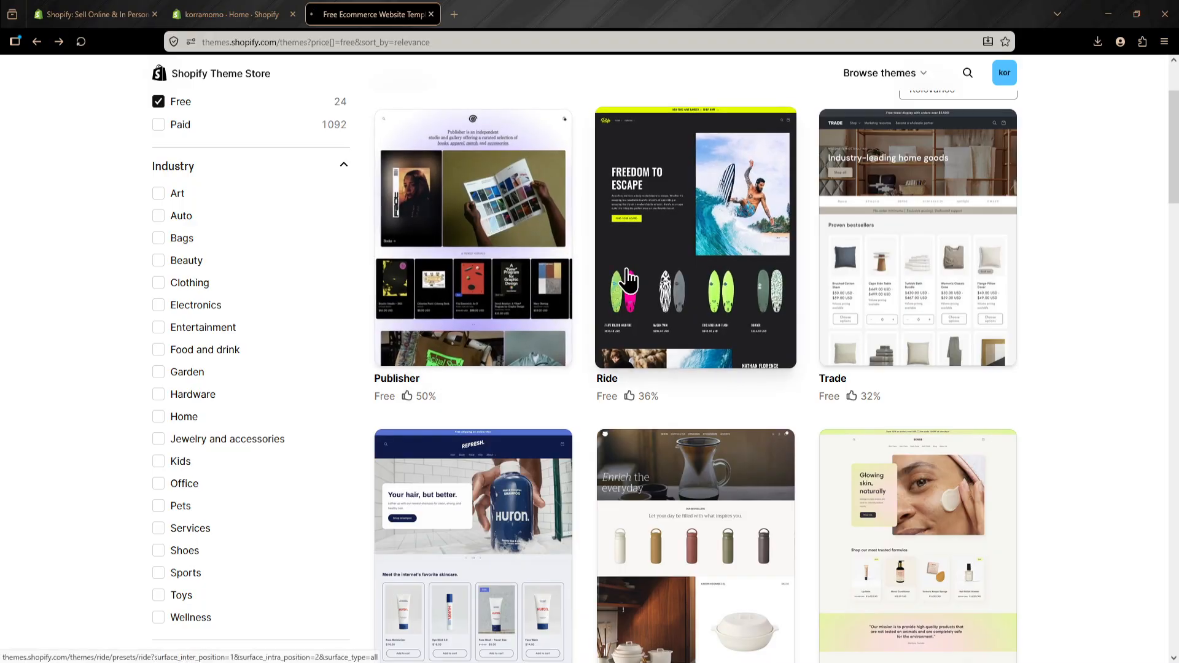
Open the free Ride theme's page and add the theme to the store's theme library.
{"action": "left_click", "coordinate": [744, 346]}
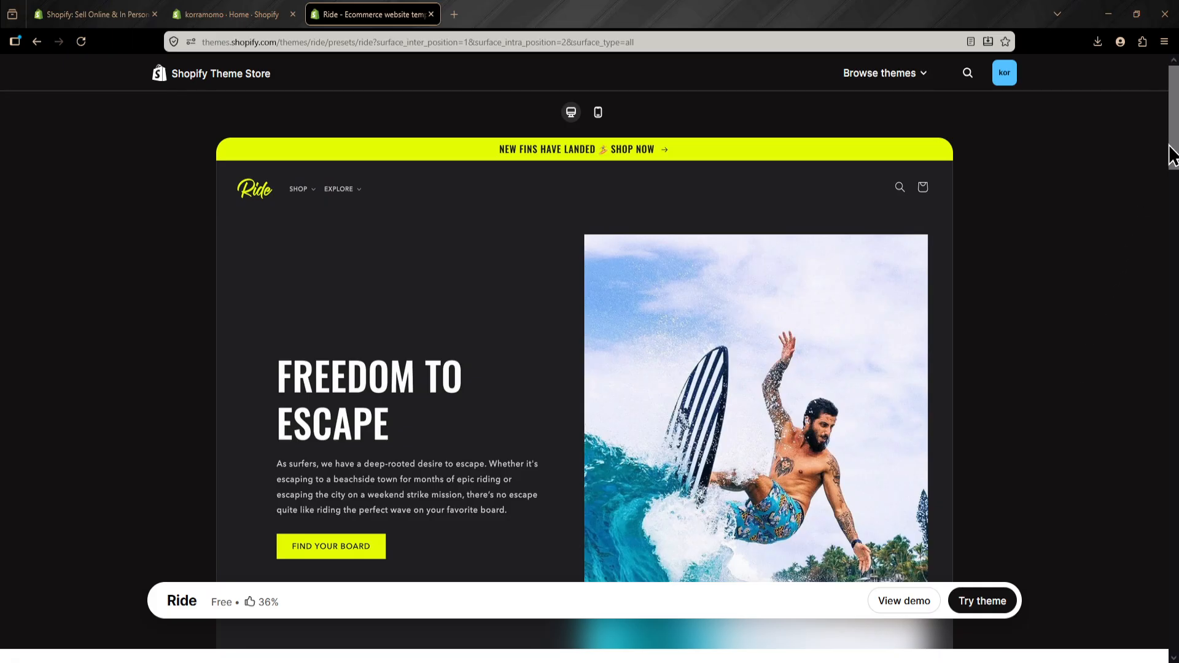
{"action": "mouse_move", "coordinate": [1173, 153]}
{"action": "left_mouse_down"}
{"action": "mouse_move", "coordinate": [1173, 270]}
{"action": "mouse_move", "coordinate": [1166, 153]}
{"action": "left_mouse_up"}
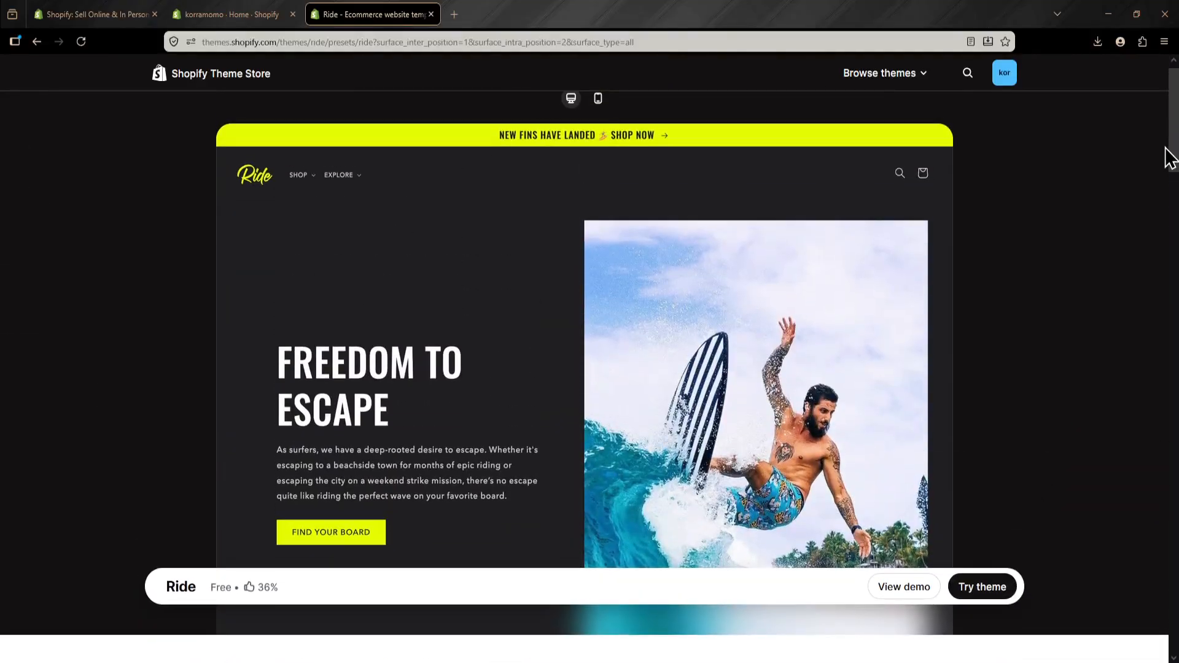
{"action": "left_click", "coordinate": [987, 585]}
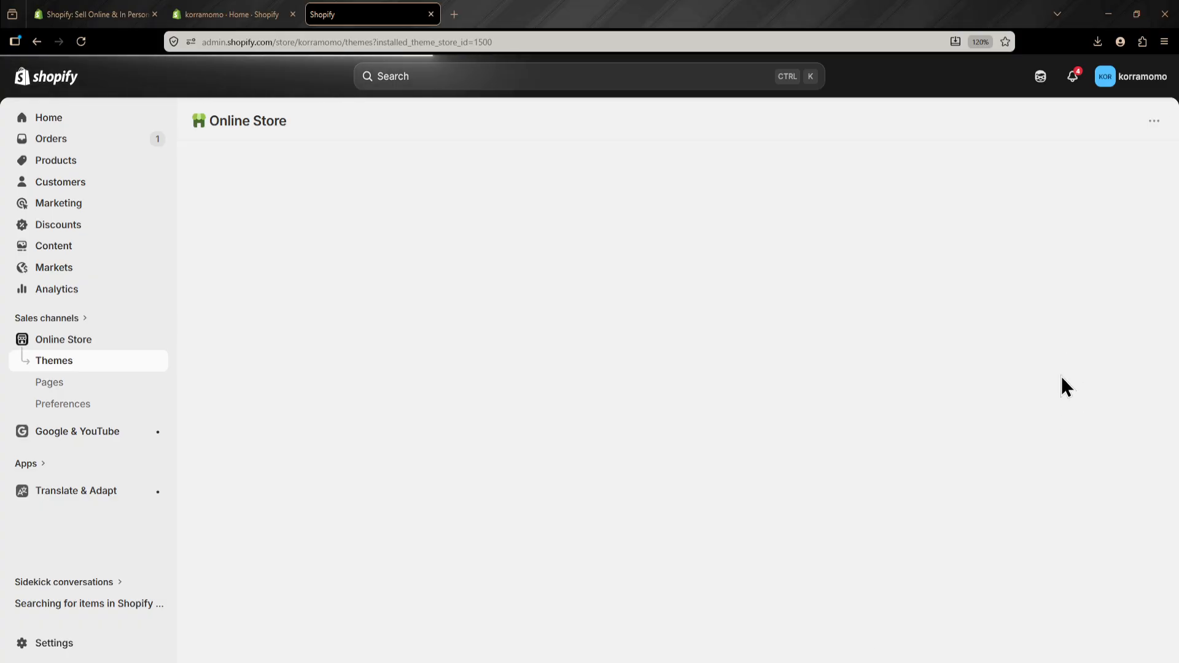
Publish the Trade draft theme as the store's current theme and open it for editing.
{"action": "middle_click", "coordinate": [1058, 276]}
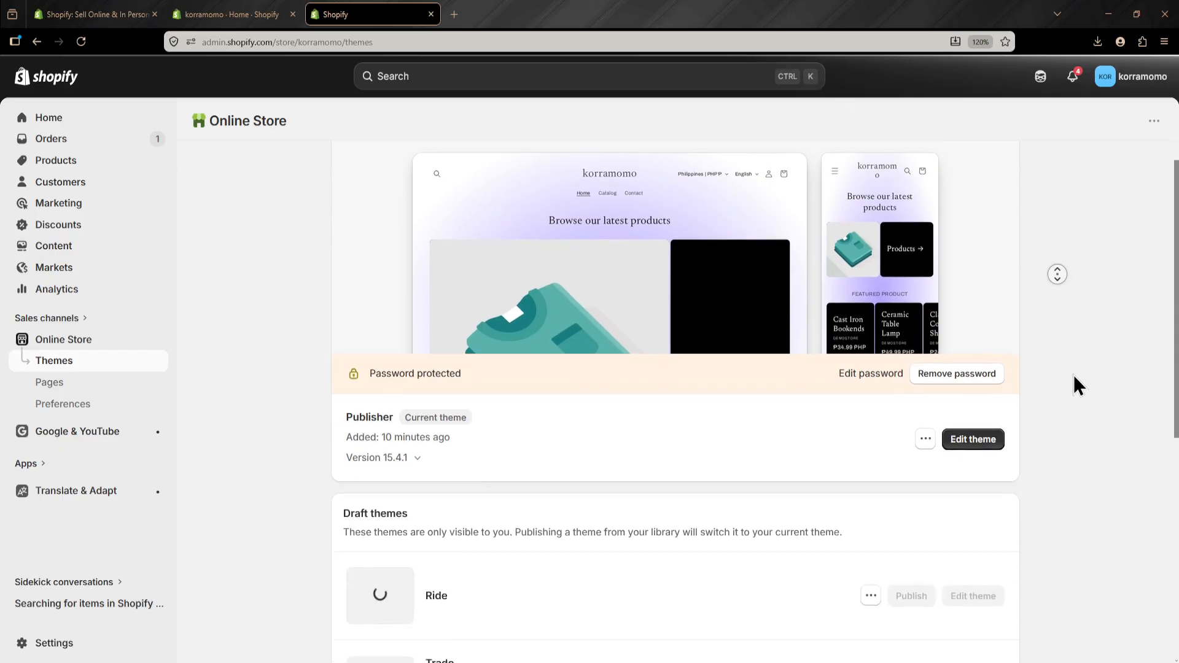
{"action": "left_click", "coordinate": [910, 354]}
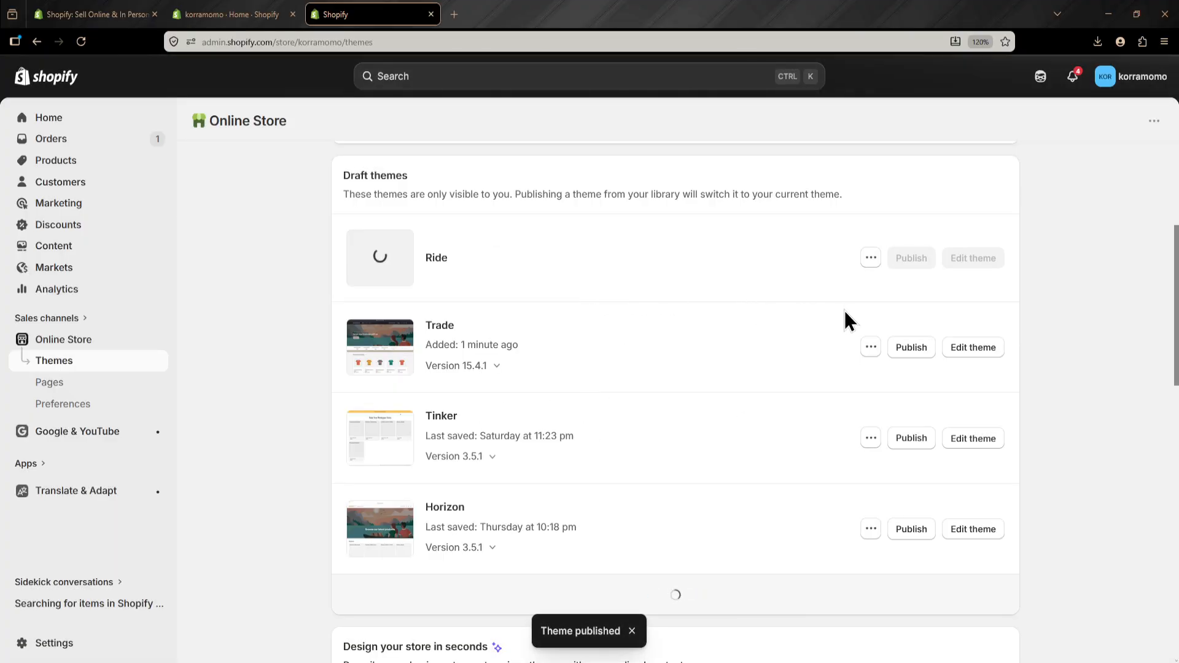
{"action": "middle_click", "coordinate": [1040, 402]}
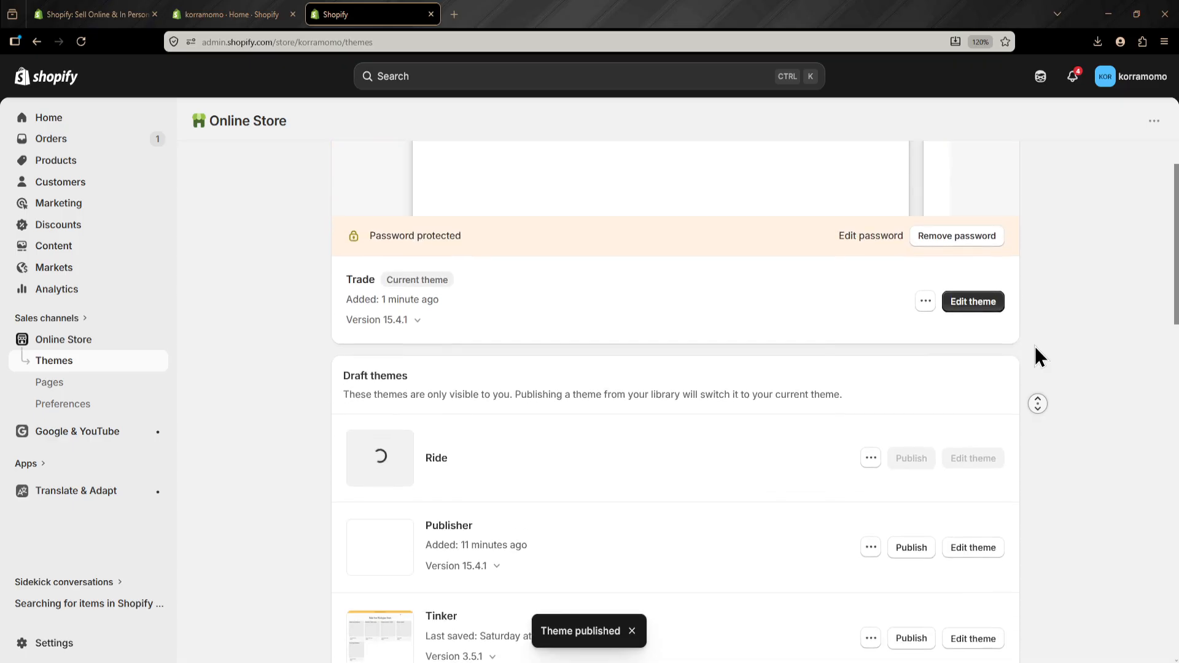
{"action": "left_click", "coordinate": [978, 506]}
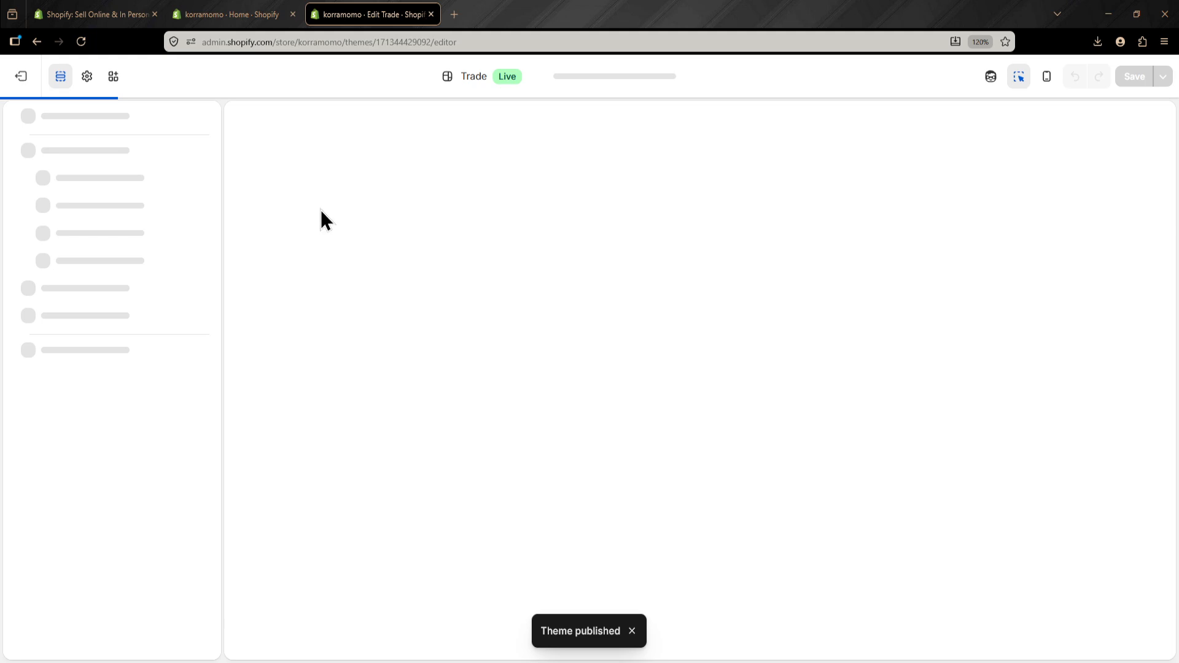
Set the background color of color Scheme 1 to #262626 in the theme settings.
{"action": "left_click", "coordinate": [87, 77]}
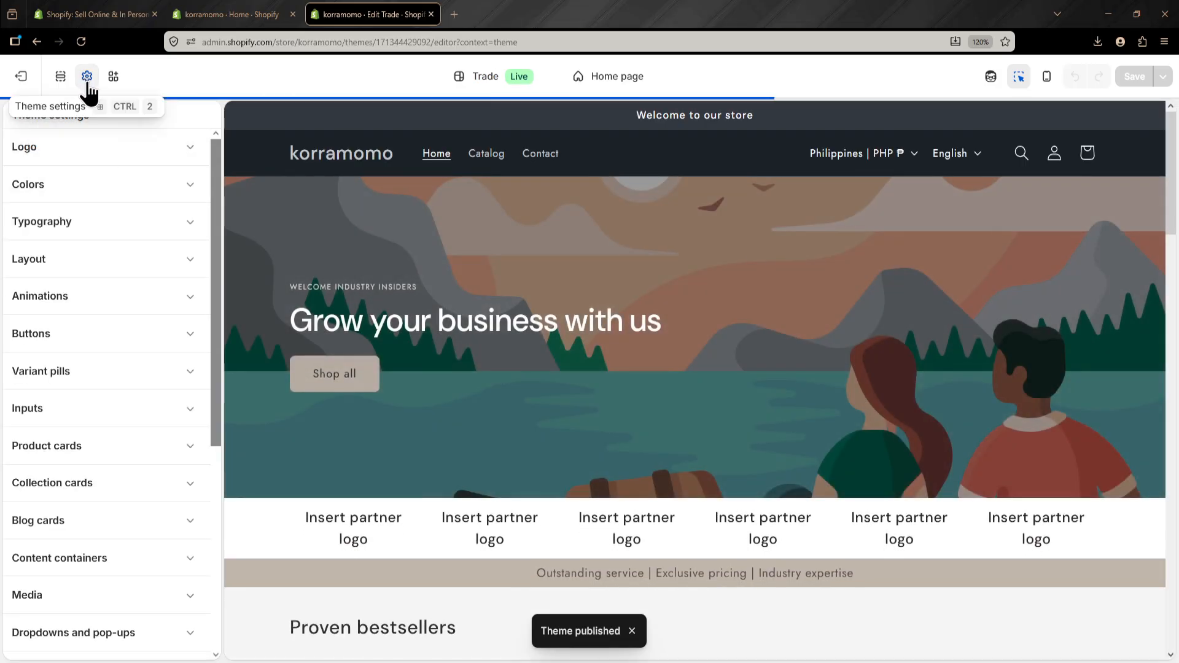
{"action": "left_click", "coordinate": [127, 185]}
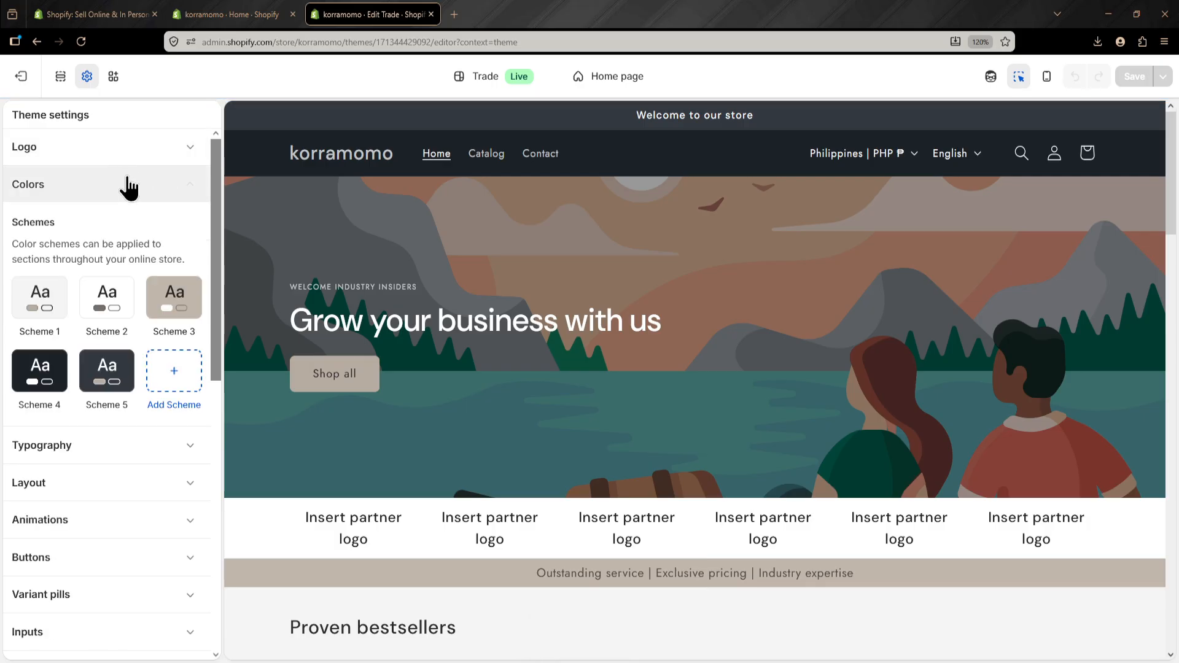
{"action": "scroll", "coordinate": [213, 257], "scroll_direction": "down", "scroll_amount": 1}
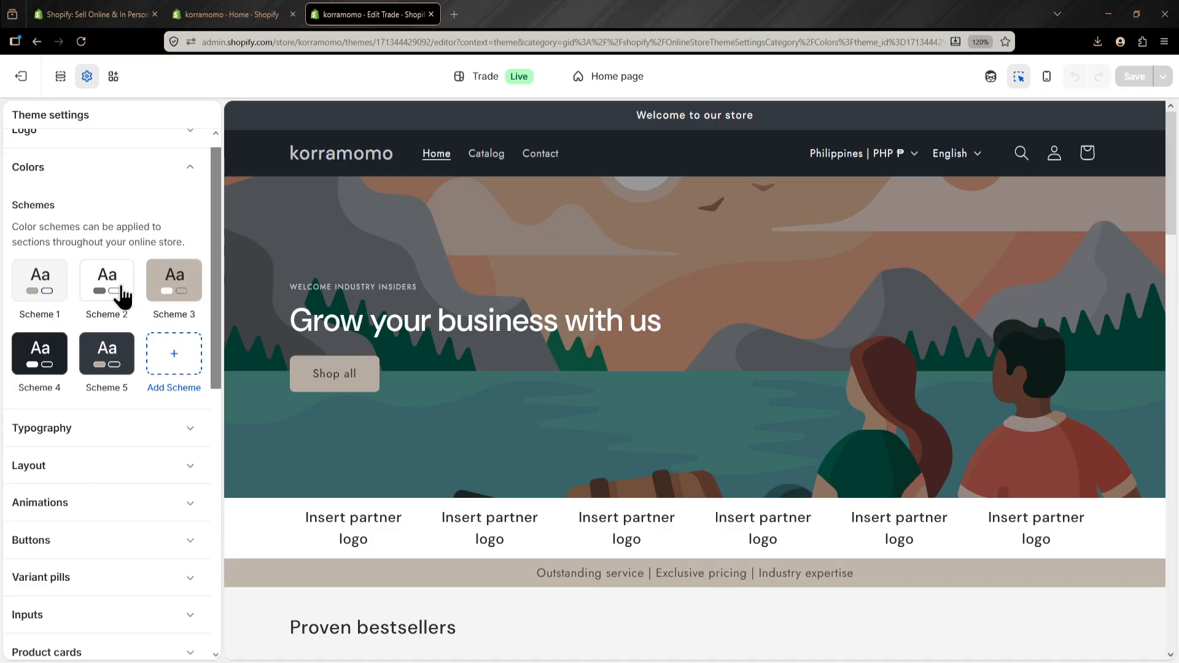
{"action": "left_click", "coordinate": [40, 288]}
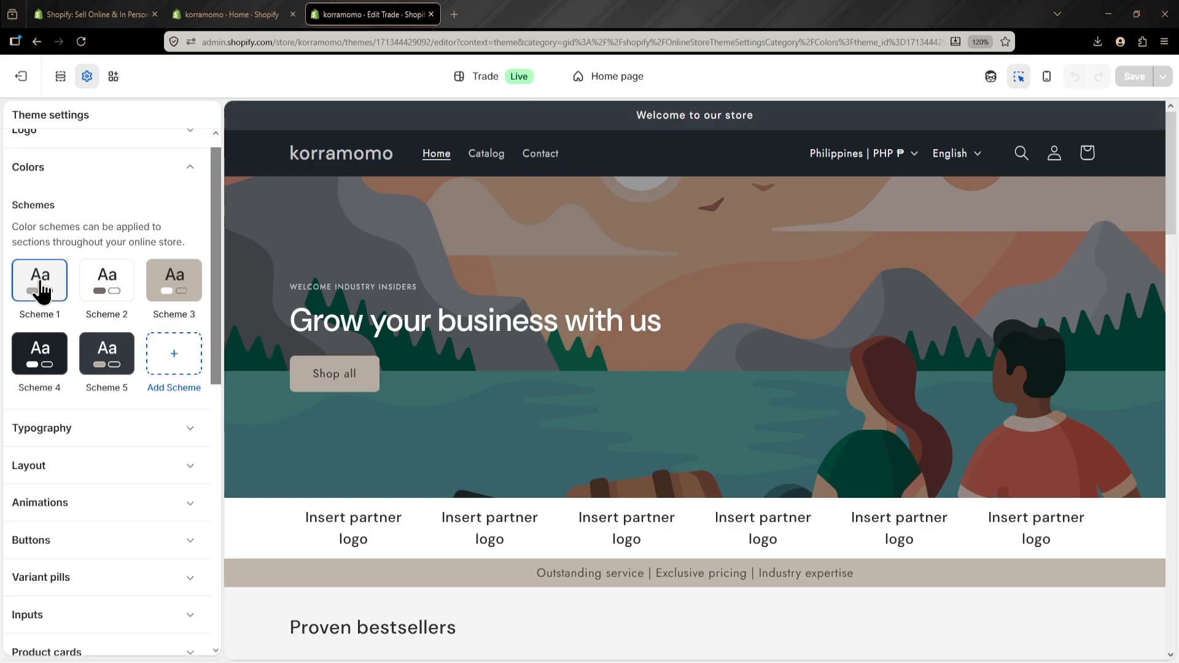
{"action": "scroll", "coordinate": [219, 313], "scroll_direction": "down", "scroll_amount": 1}
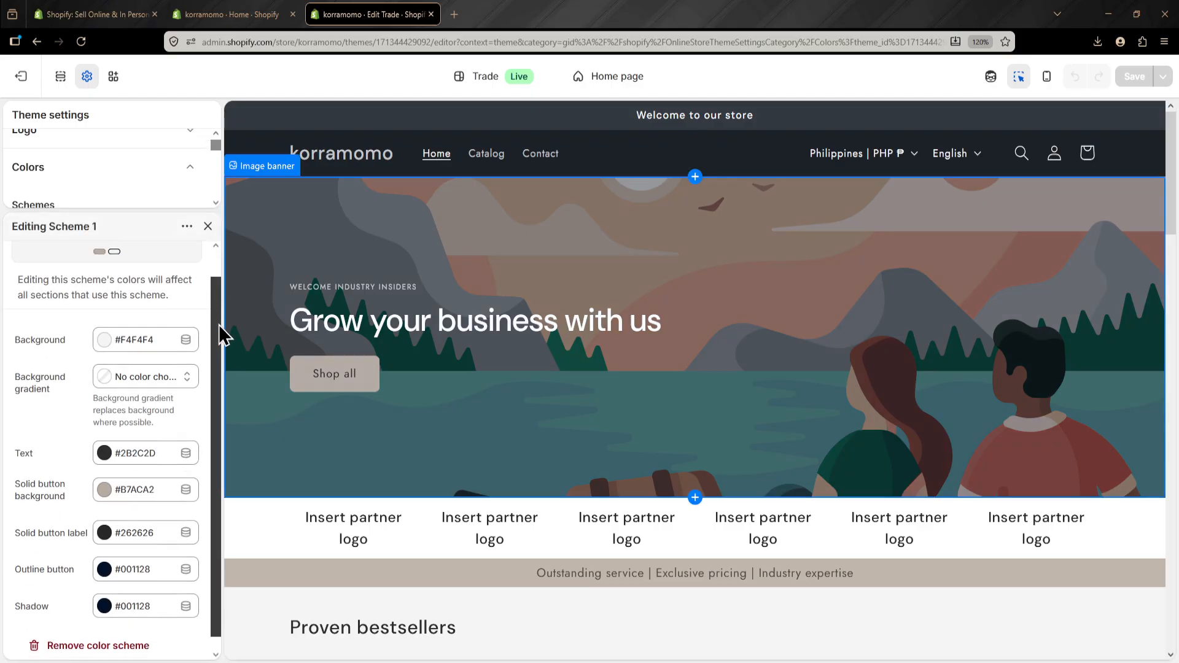
{"action": "left_click", "coordinate": [145, 343]}
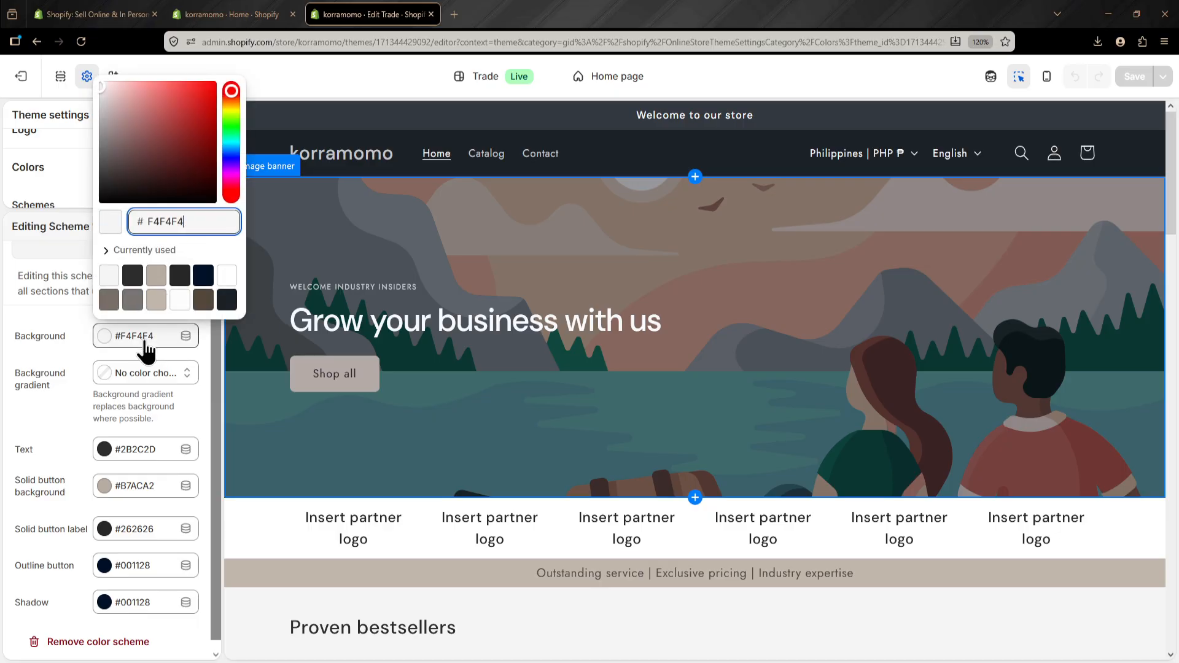
{"action": "left_click_drag", "start_coordinate": [182, 153], "coordinate": [129, 140]}
{"action": "left_click", "coordinate": [154, 279]}
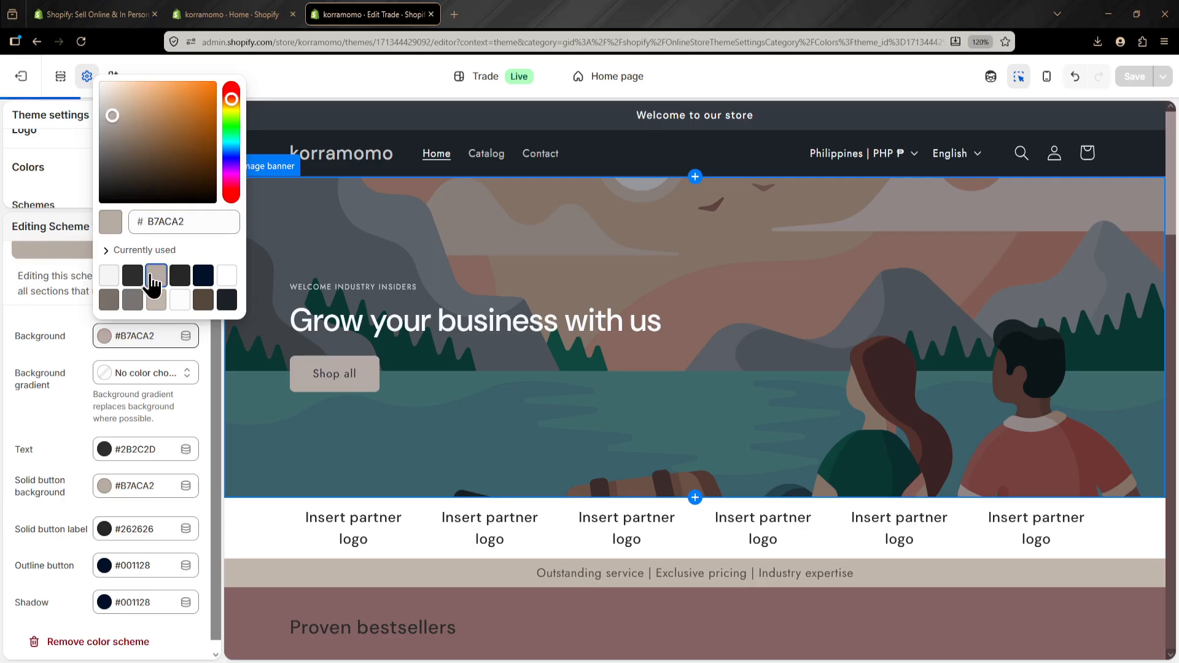
{"action": "left_click", "coordinate": [178, 280]}
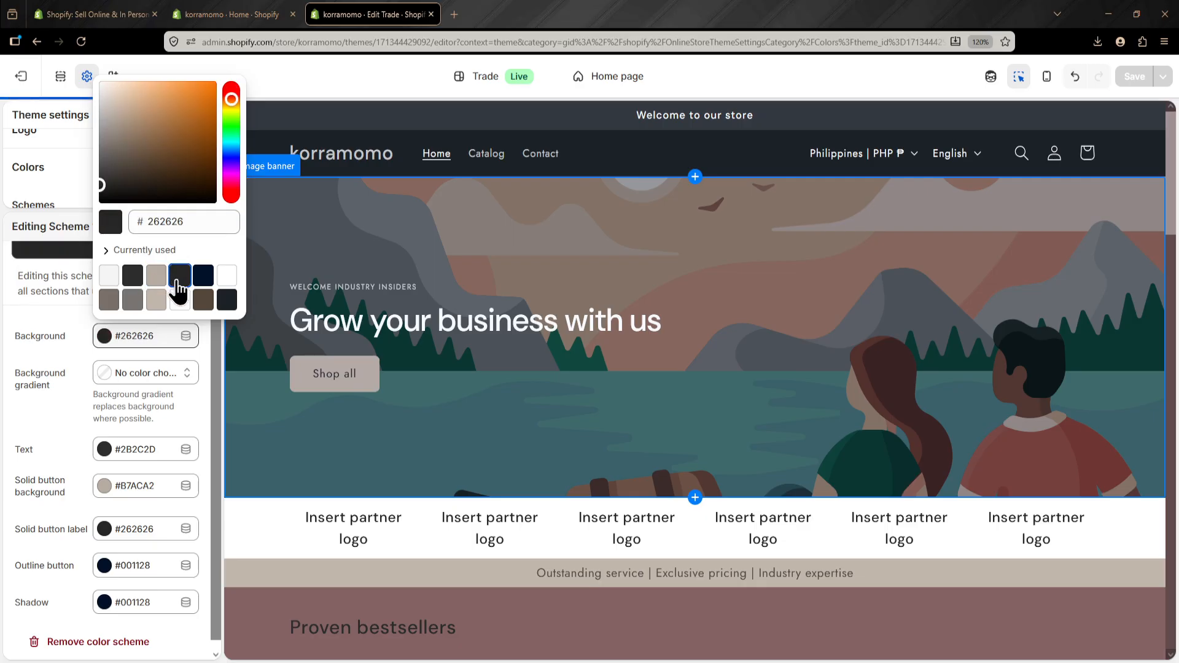
{"action": "left_click", "coordinate": [63, 330]}
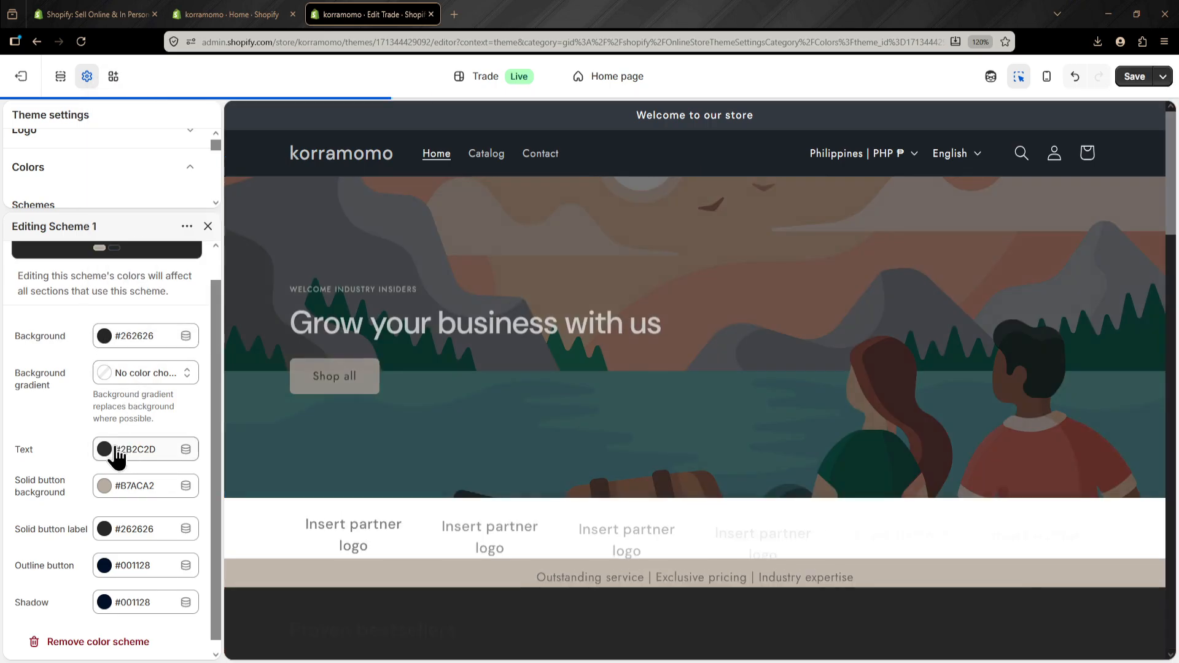
Set the text color of Scheme 1 to #70B7FF, check the product sections in the preview, and close the color settings.
{"action": "left_click", "coordinate": [106, 449]}
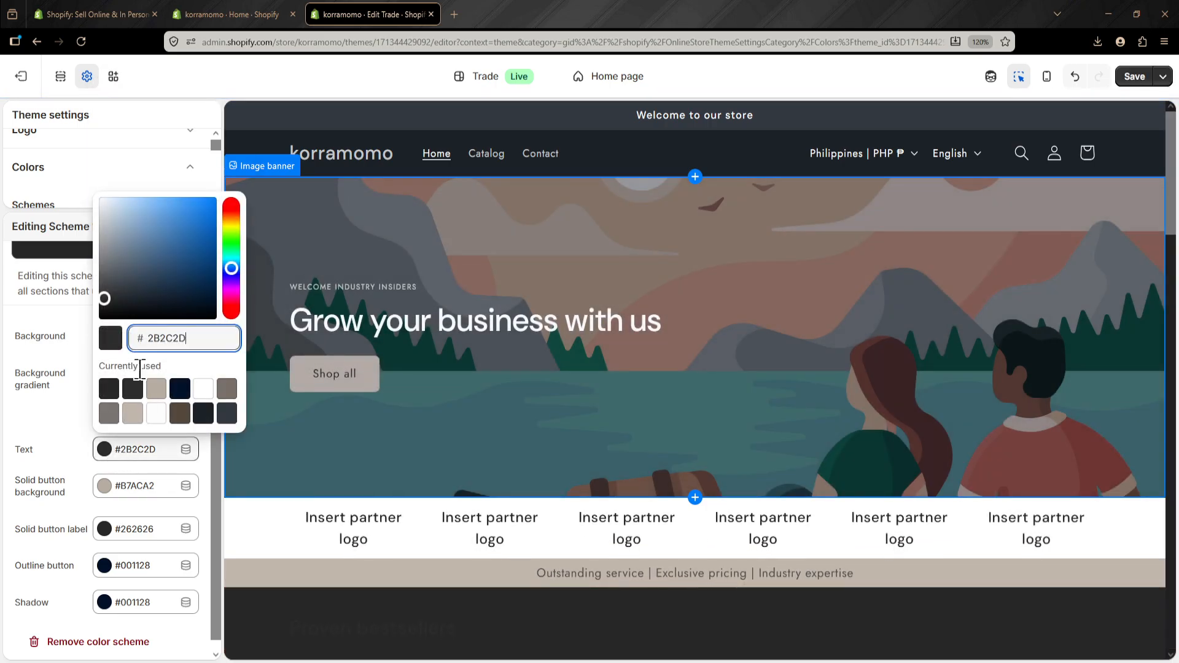
{"action": "left_click_drag", "start_coordinate": [139, 301], "coordinate": [167, 193]}
{"action": "scroll", "coordinate": [357, 514], "scroll_direction": "down", "scroll_amount": 10}
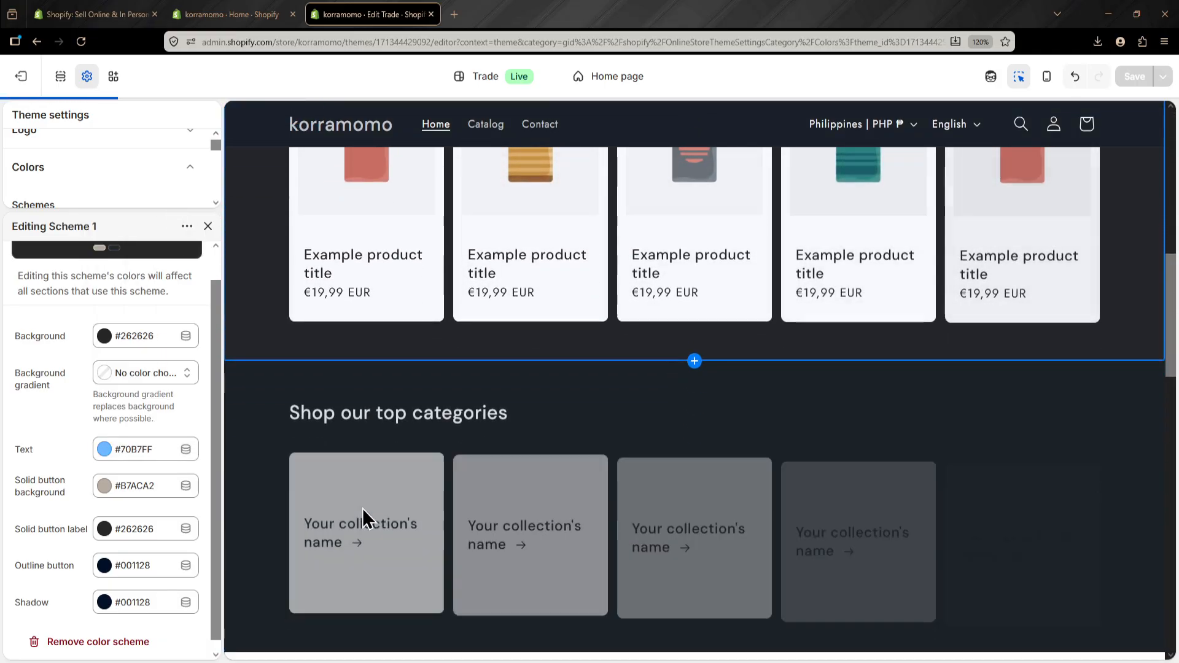
{"action": "scroll", "coordinate": [301, 430], "scroll_direction": "up", "scroll_amount": 3}
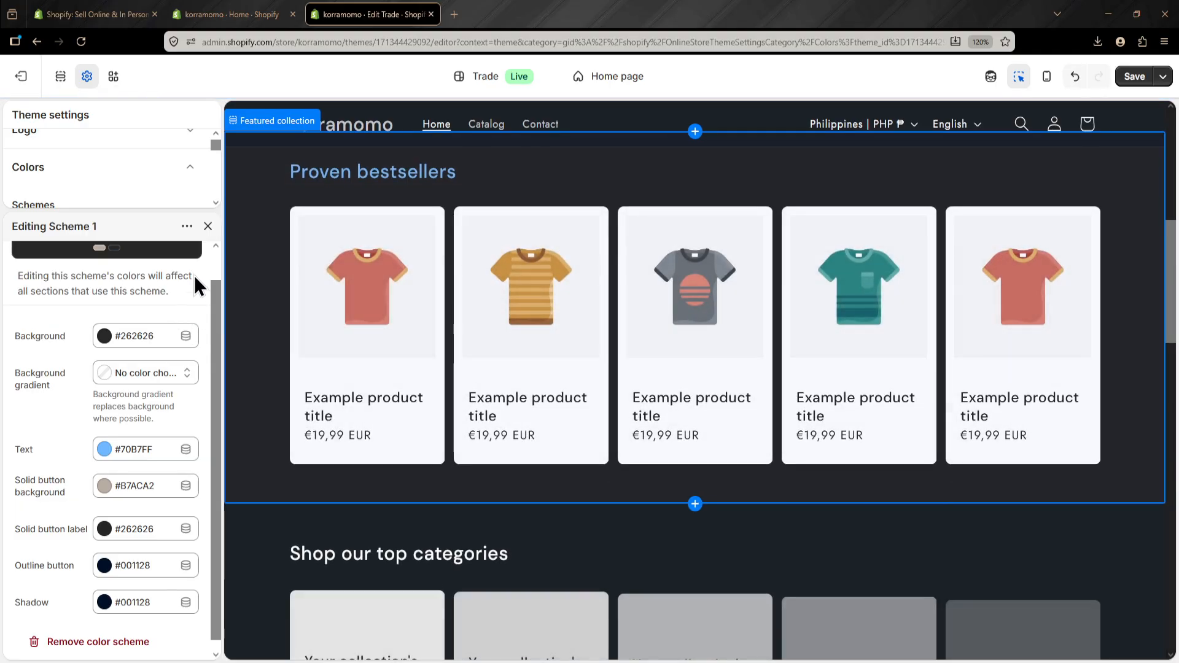
{"action": "left_click", "coordinate": [190, 178]}
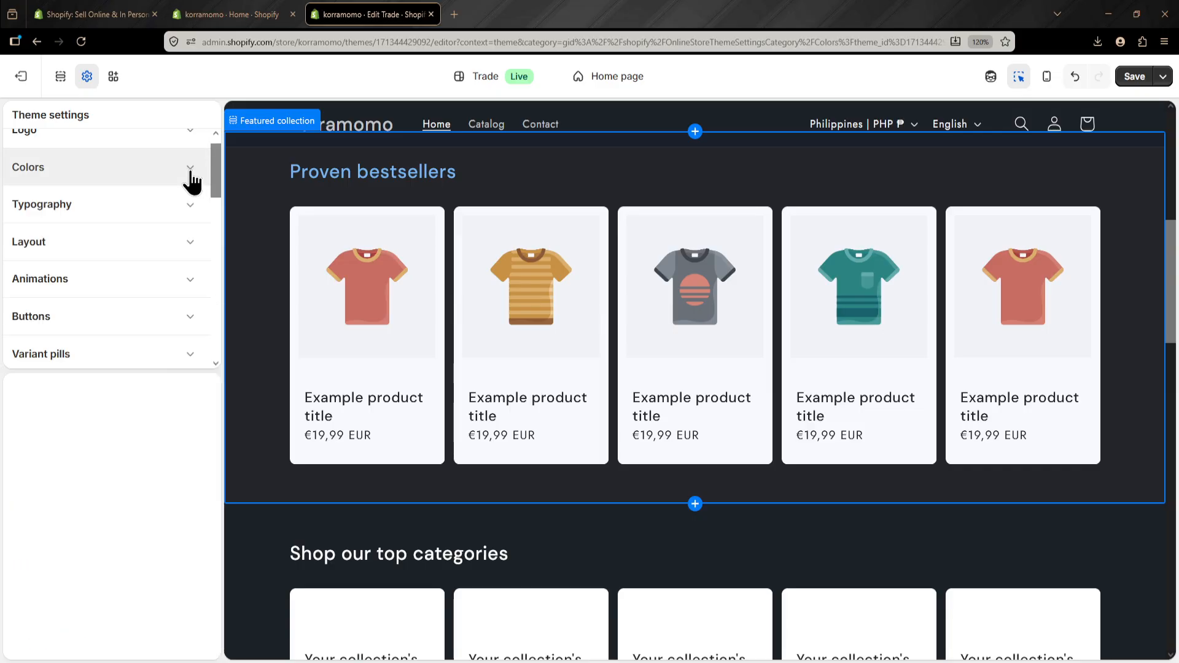
Set the headings font to SF Mono in the typography settings.
{"action": "left_click", "coordinate": [187, 209]}
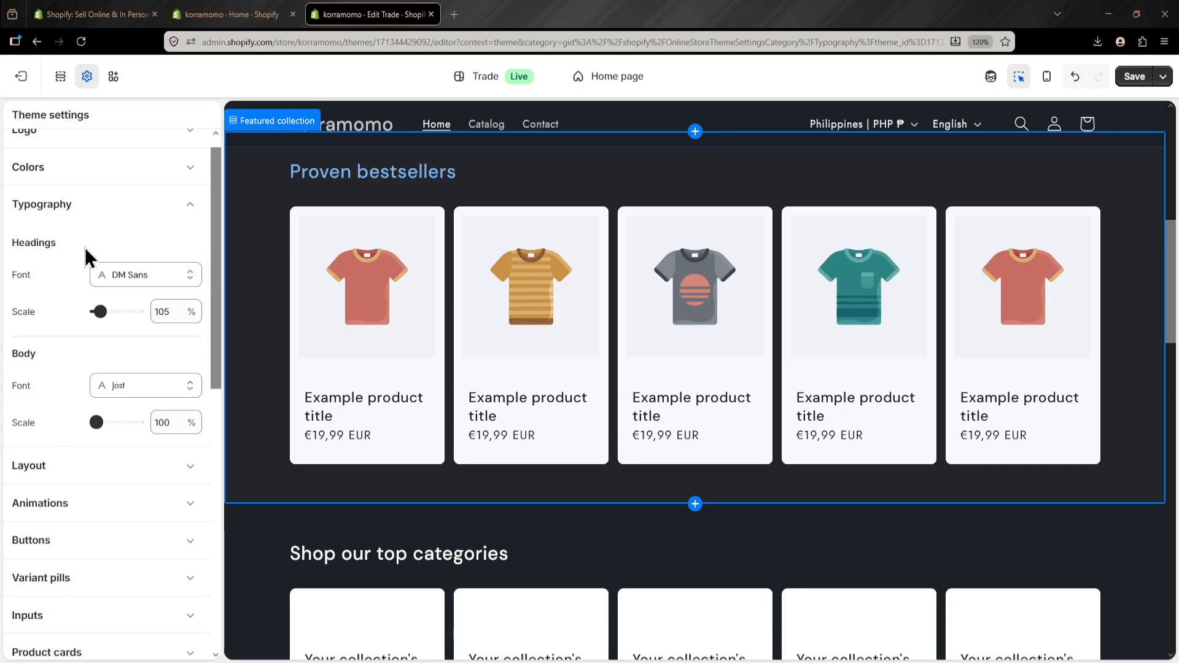
{"action": "left_click", "coordinate": [154, 281]}
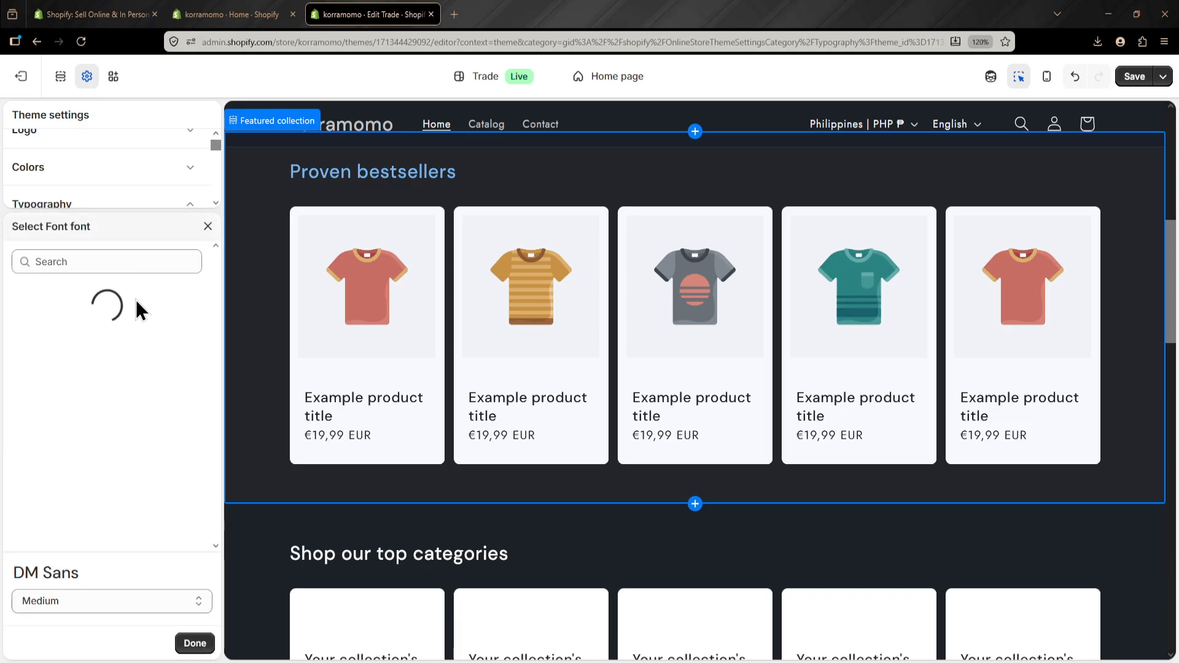
{"action": "left_click", "coordinate": [74, 396]}
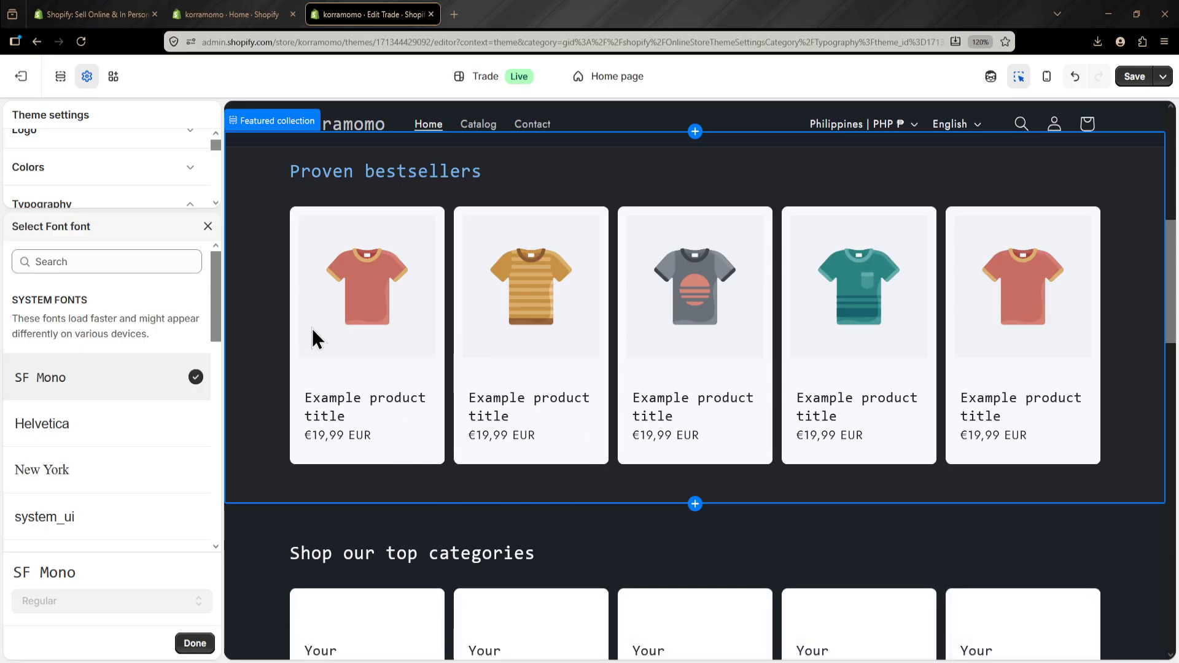
{"action": "left_click", "coordinate": [207, 228]}
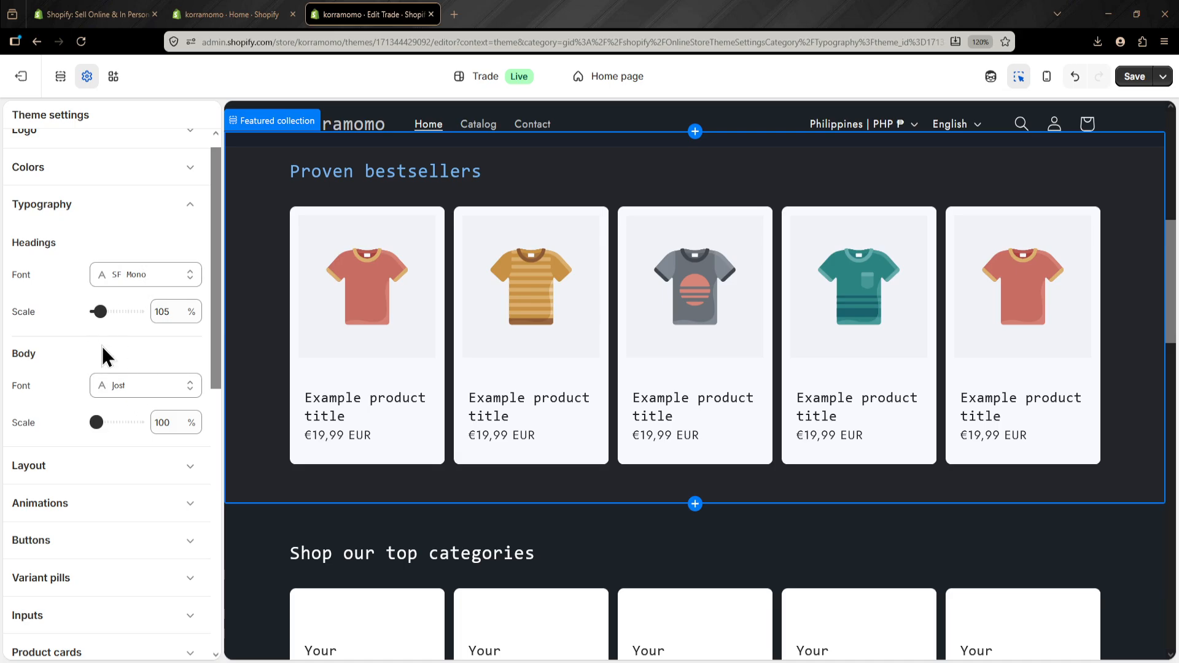
Set the body font to SF Mono in the typography settings.
{"action": "left_click", "coordinate": [137, 387]}
{"action": "left_click", "coordinate": [114, 390]}
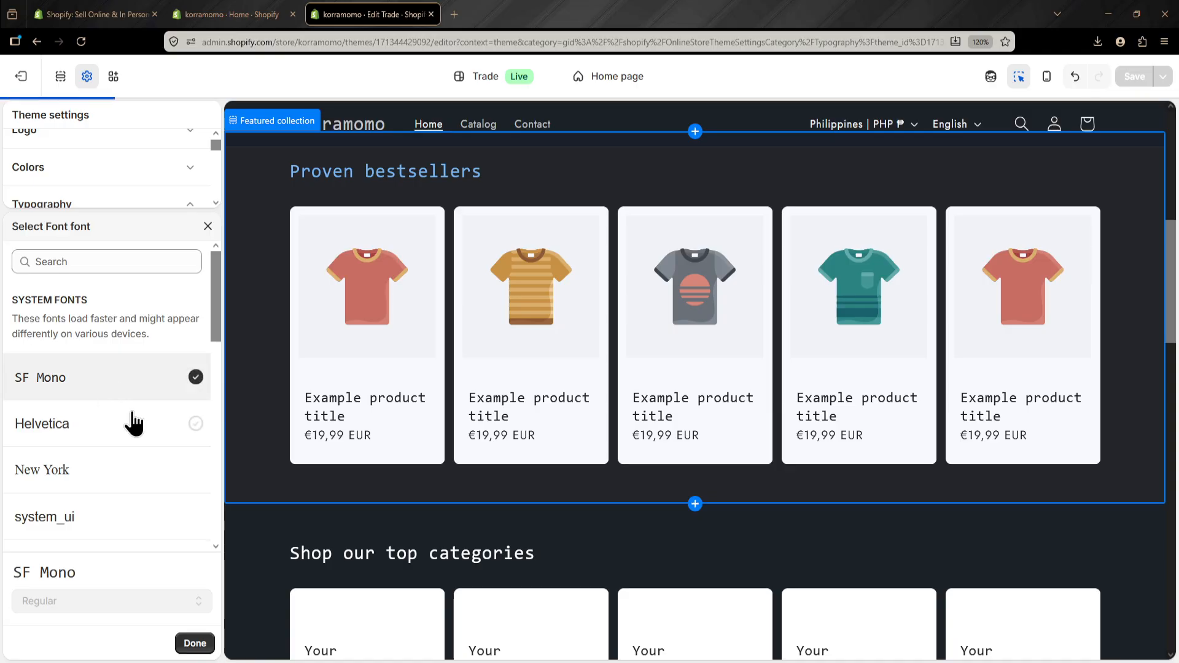
{"action": "left_click", "coordinate": [207, 228]}
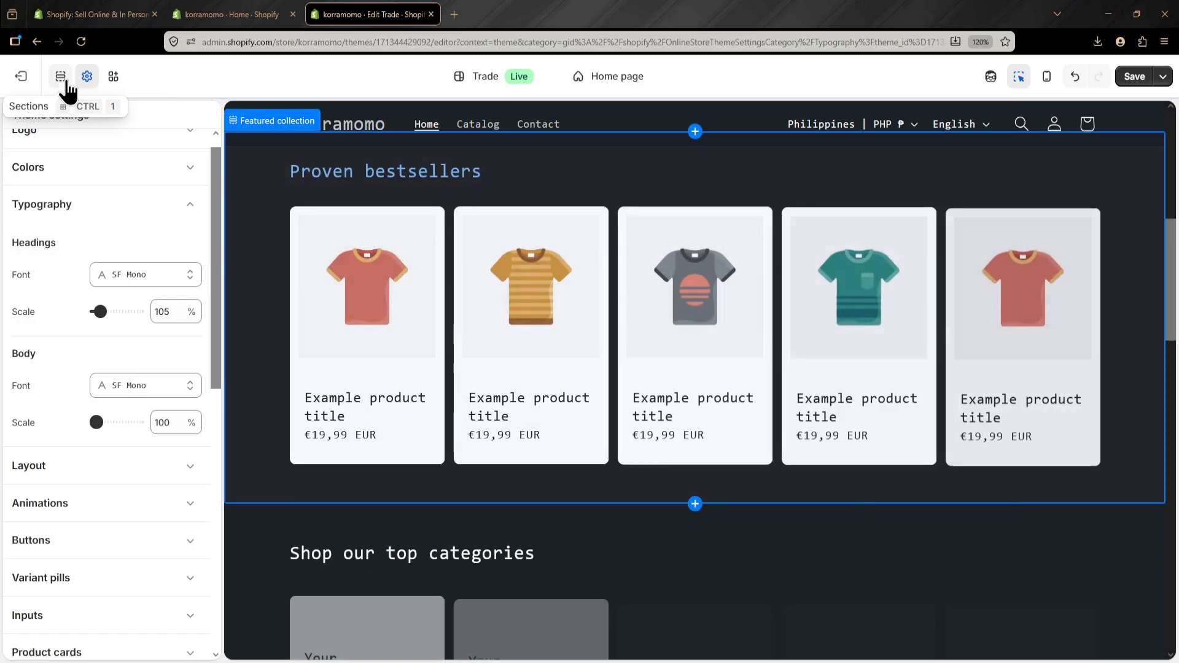
Add a Featured collection section to the home page template and move it directly below the second Multicolumn section.
{"action": "left_click", "coordinate": [61, 76]}
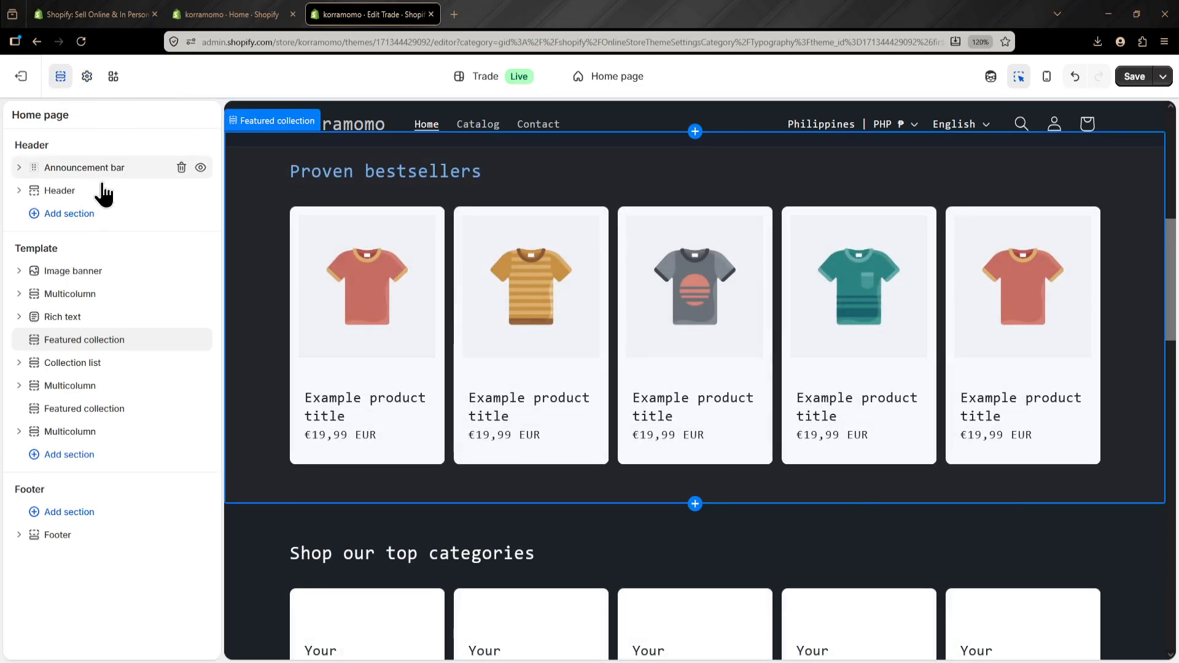
{"action": "left_click", "coordinate": [61, 455]}
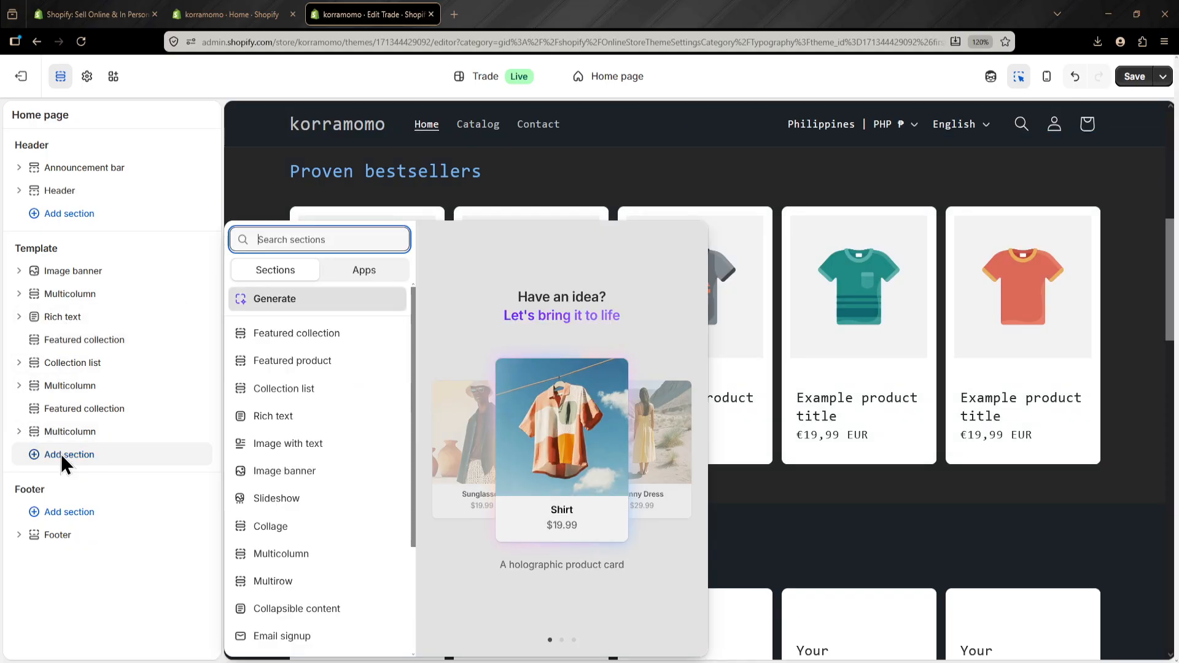
{"action": "left_click", "coordinate": [330, 336]}
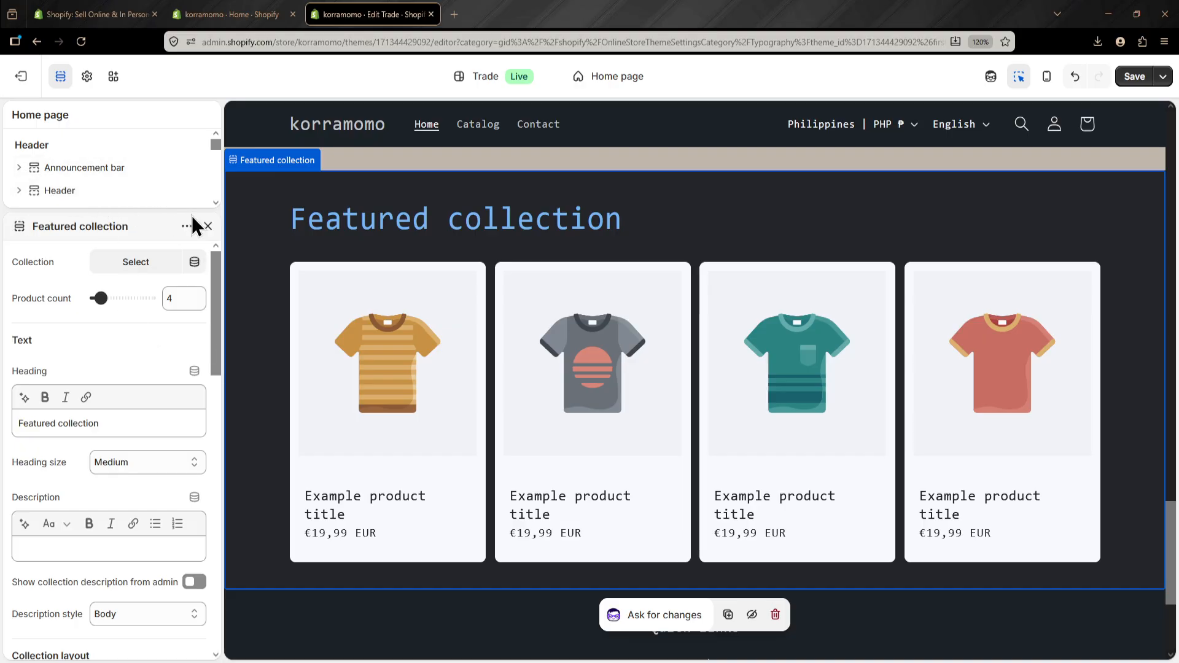
{"action": "left_click", "coordinate": [208, 227]}
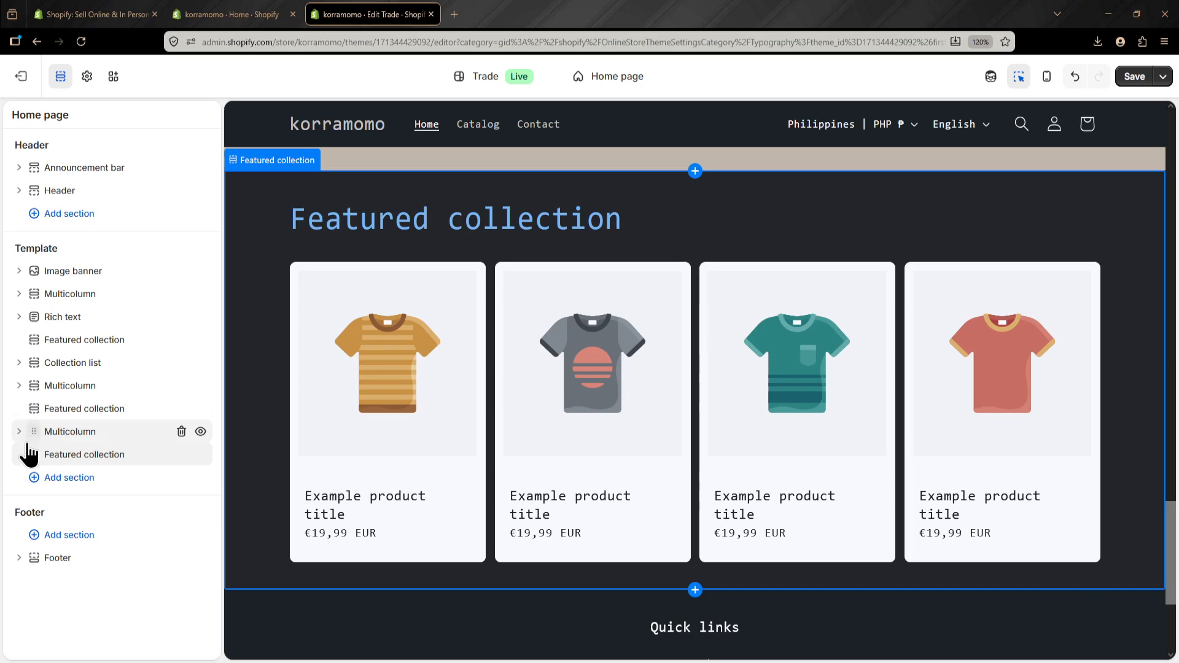
{"action": "left_click_drag", "start_coordinate": [34, 467], "coordinate": [34, 408]}
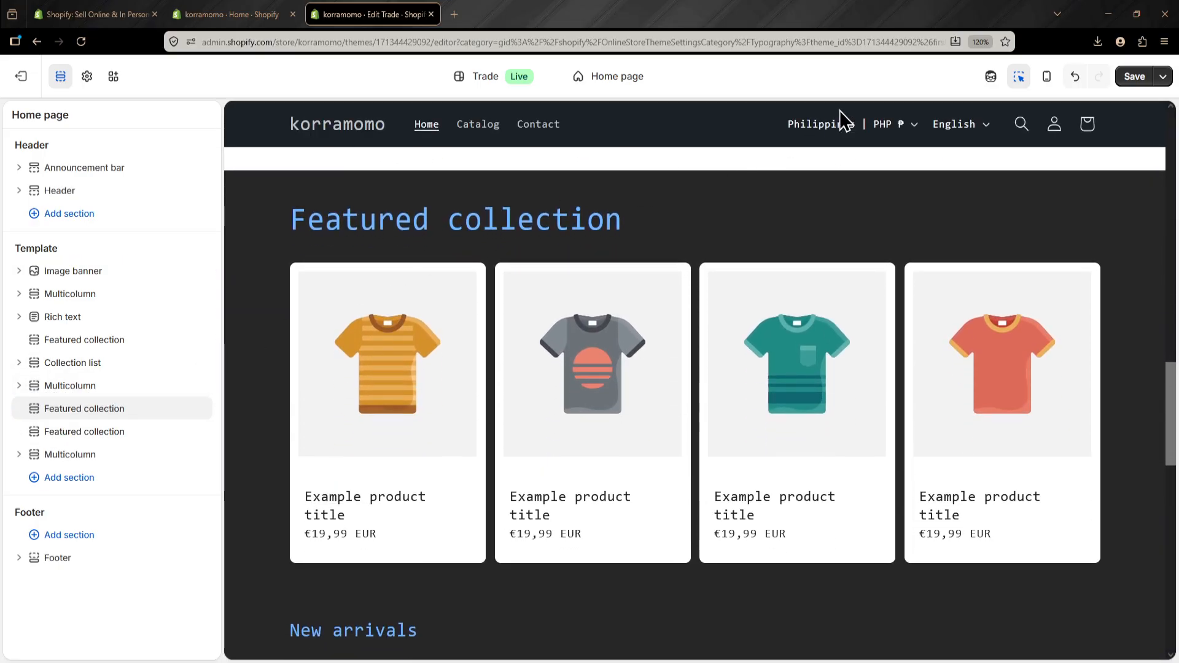
Check the home page layout in the mobile preview, return to the desktop preview, and save the theme changes.
{"action": "left_click", "coordinate": [1047, 77]}
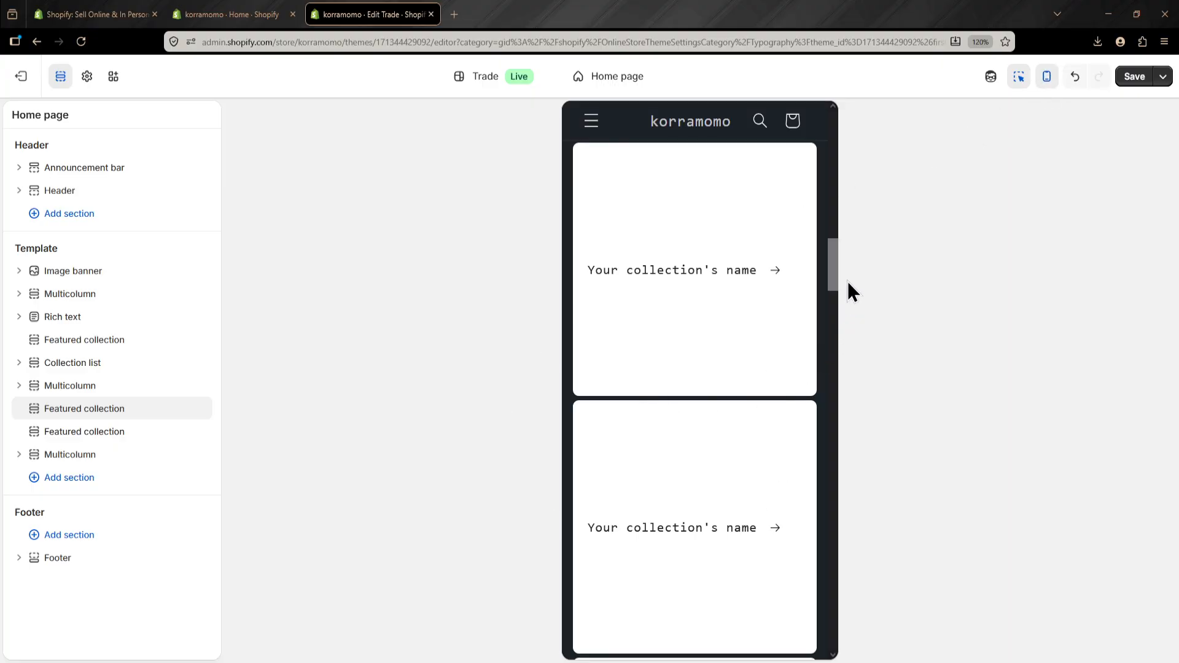
{"action": "left_click_drag", "start_coordinate": [835, 272], "coordinate": [822, 600]}
{"action": "left_click_drag", "start_coordinate": [823, 591], "coordinate": [834, 325]}
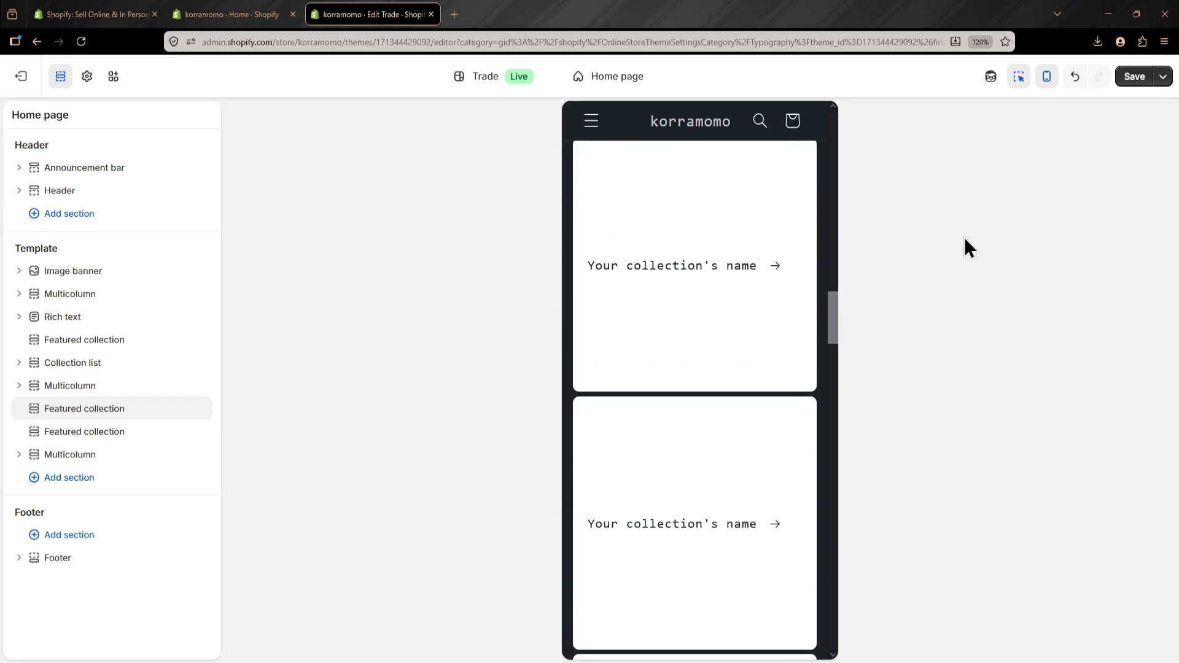
{"action": "left_click", "coordinate": [1047, 82]}
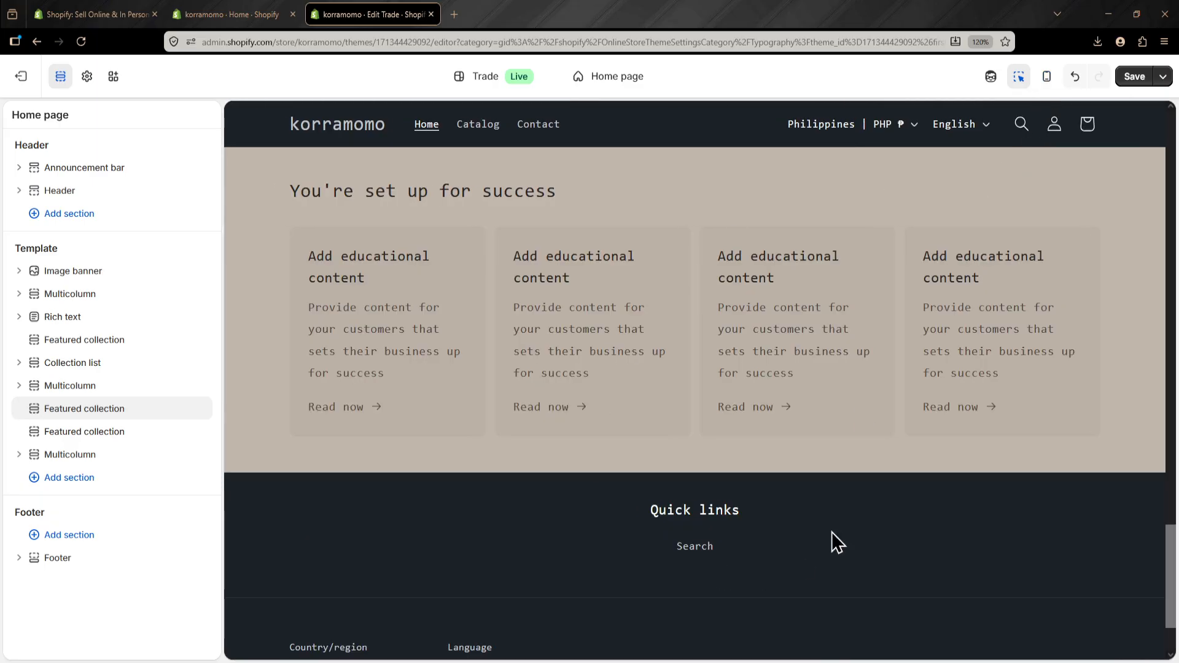
{"action": "left_click", "coordinate": [1129, 80]}
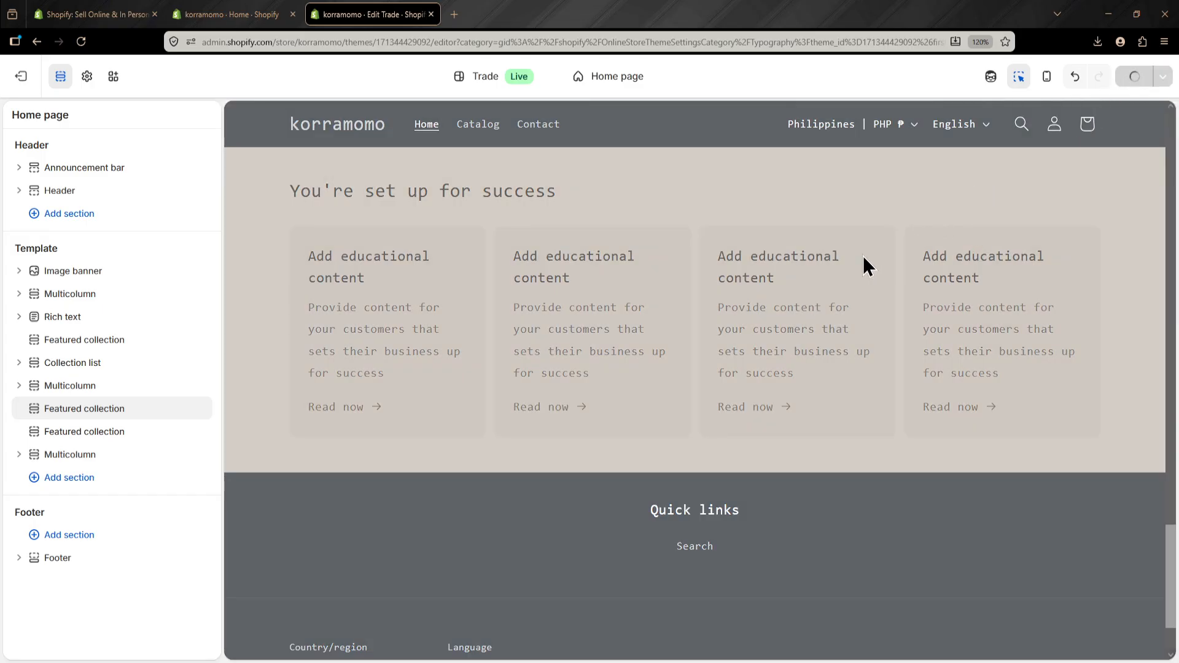